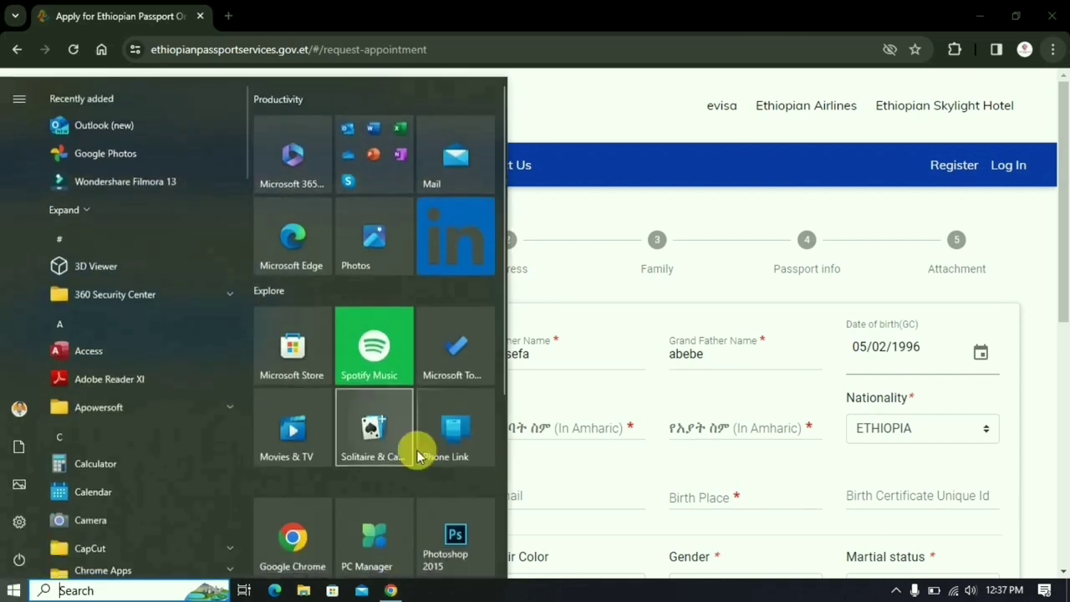
# - Launch Word from the Start menu's Office apps folder
pyautogui.click(373, 170)
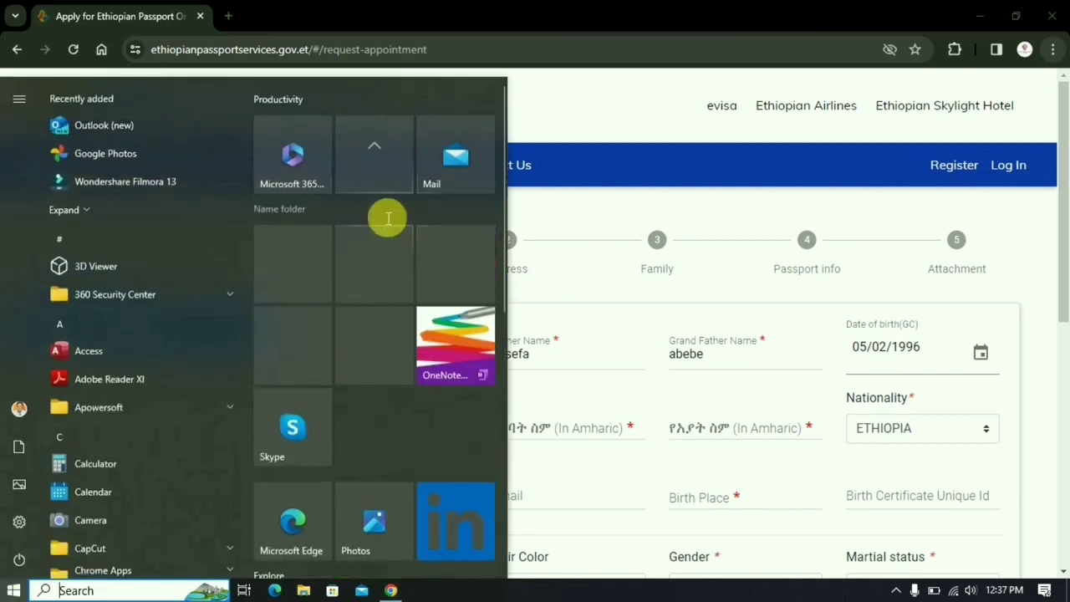
pyautogui.click(368, 259)
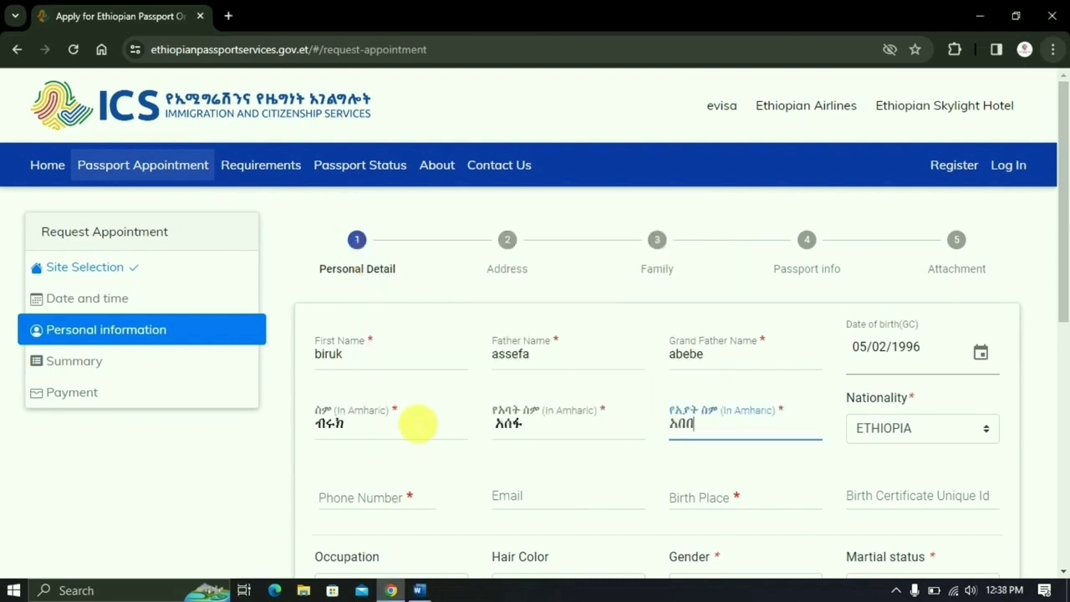
pyautogui.scroll(-2, 417, 424)
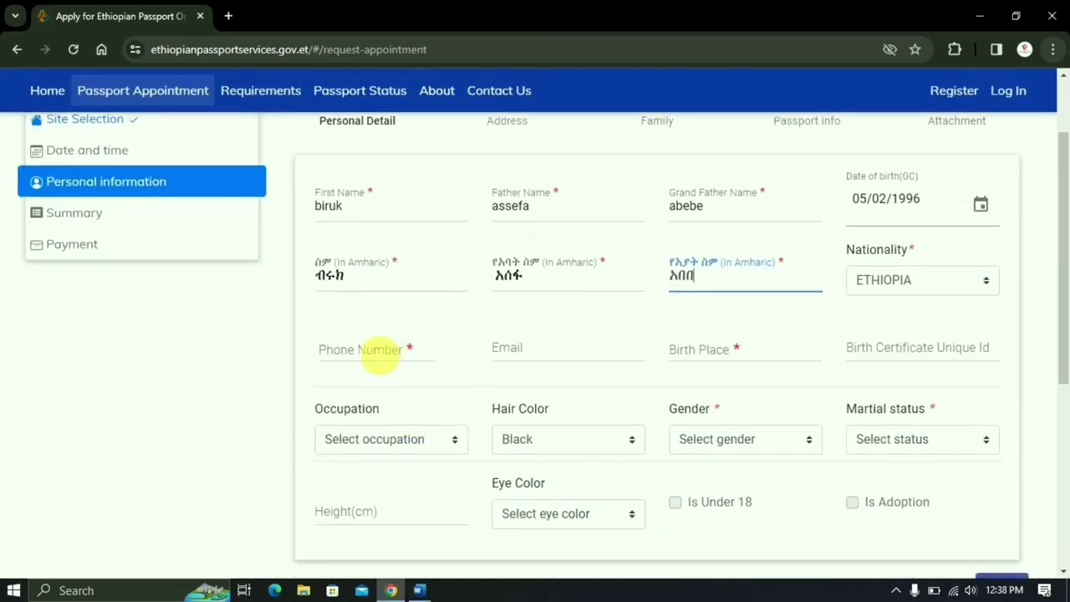
# - Enter the applicant's phone number, email address, and birth place 'dire dawa'
pyautogui.click(378, 355)
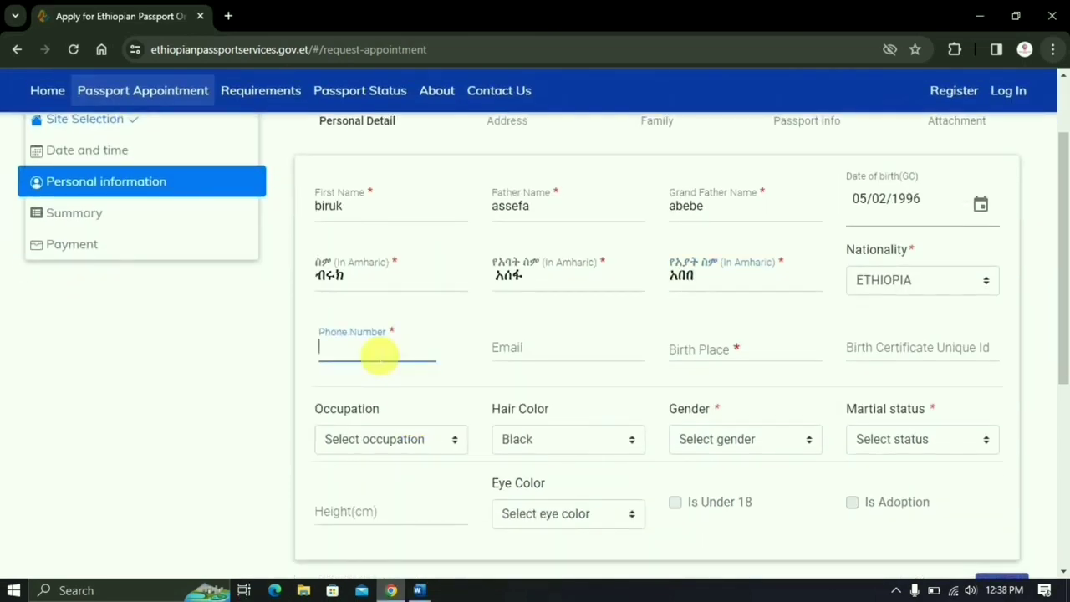
pyautogui.click(530, 347)
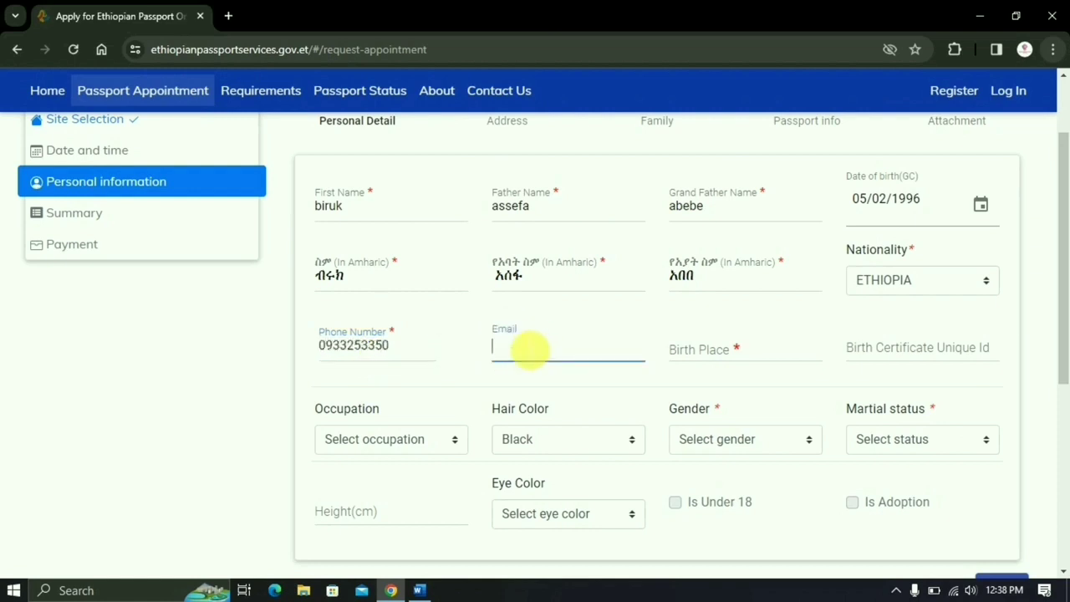
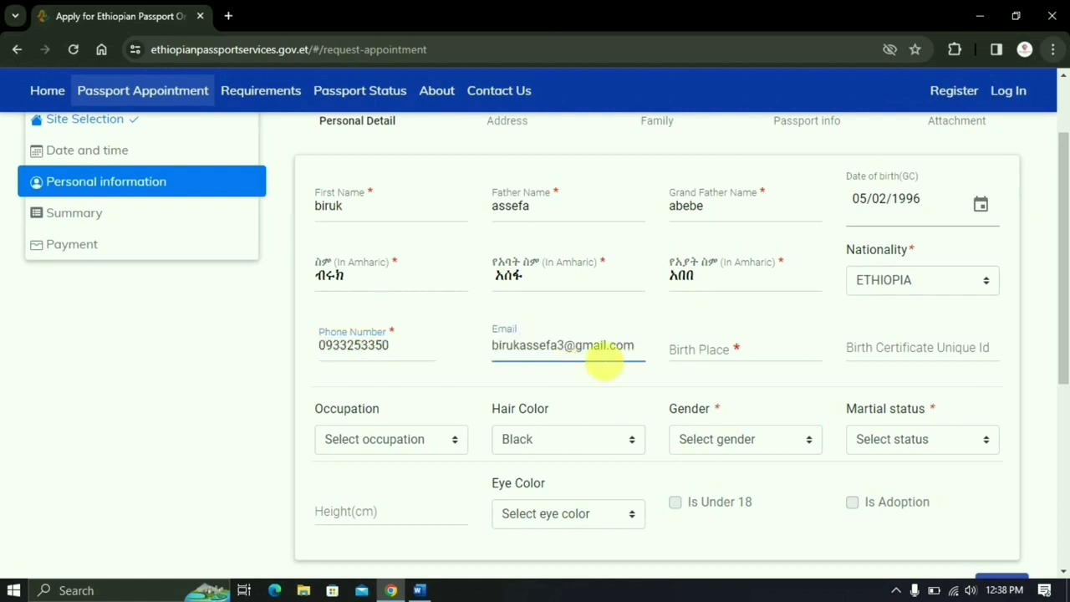
pyautogui.click(755, 361)
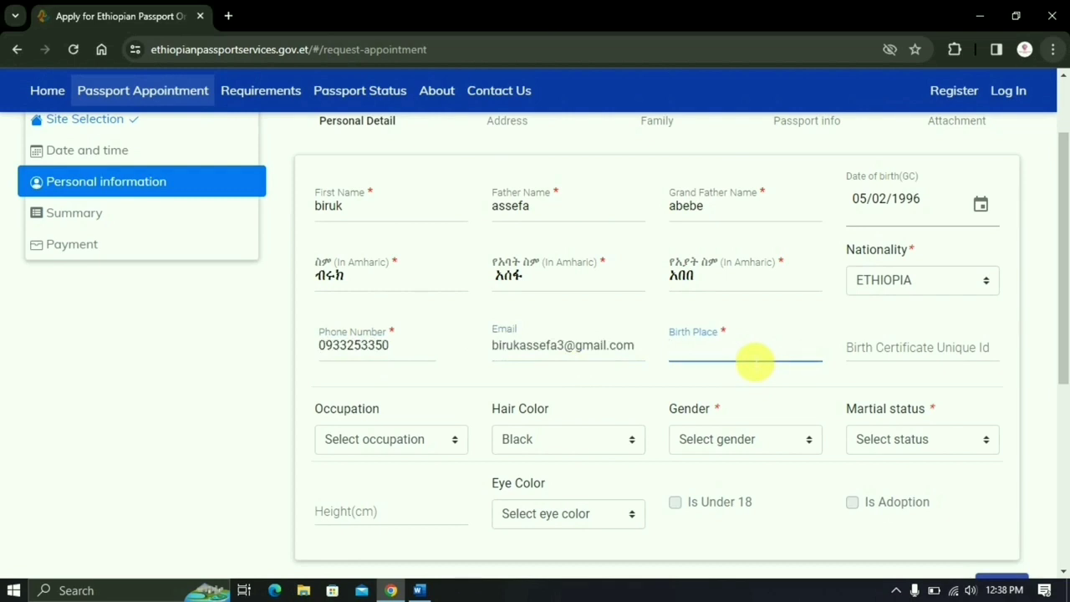
pyautogui.write('dire dawa')
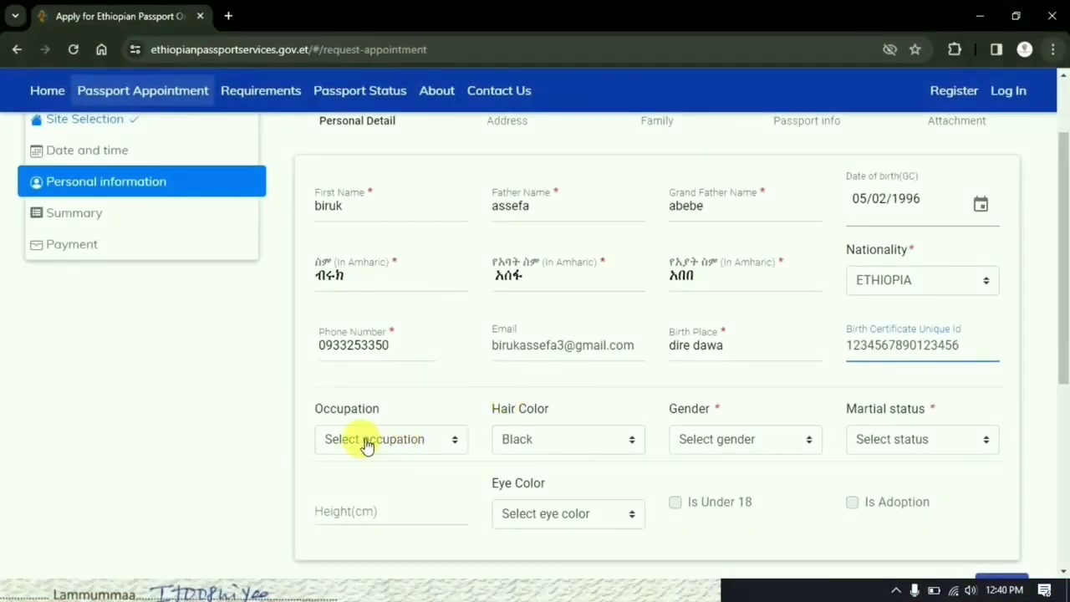
pyautogui.click(366, 441)
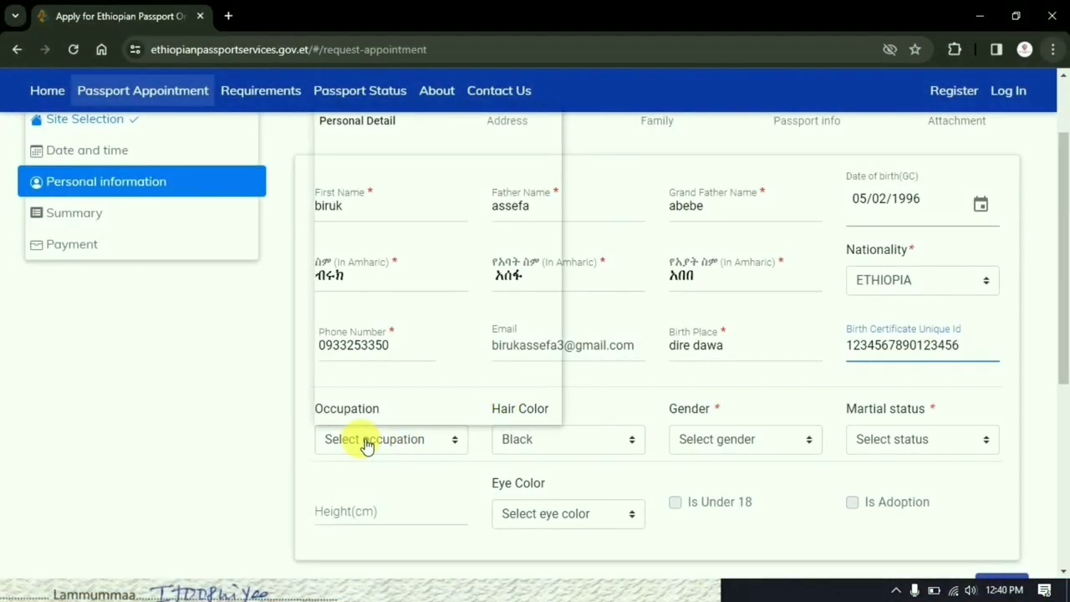
# - Set occupation Student, hair colour Black, gender Male and marital status Married
pyautogui.scroll(-7, 476, 294)
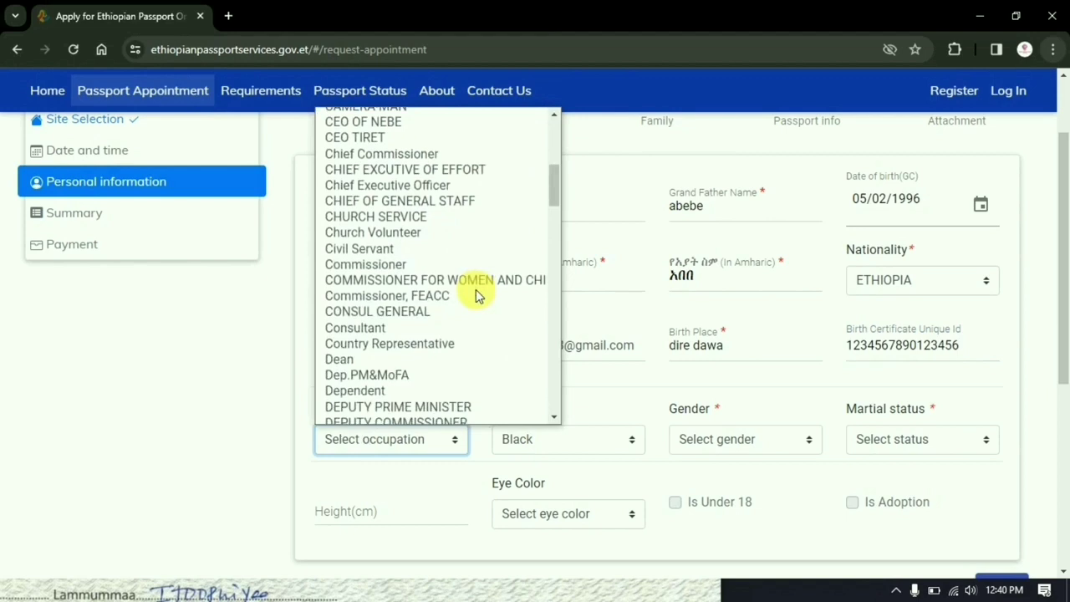
pyautogui.scroll(-5, 476, 294)
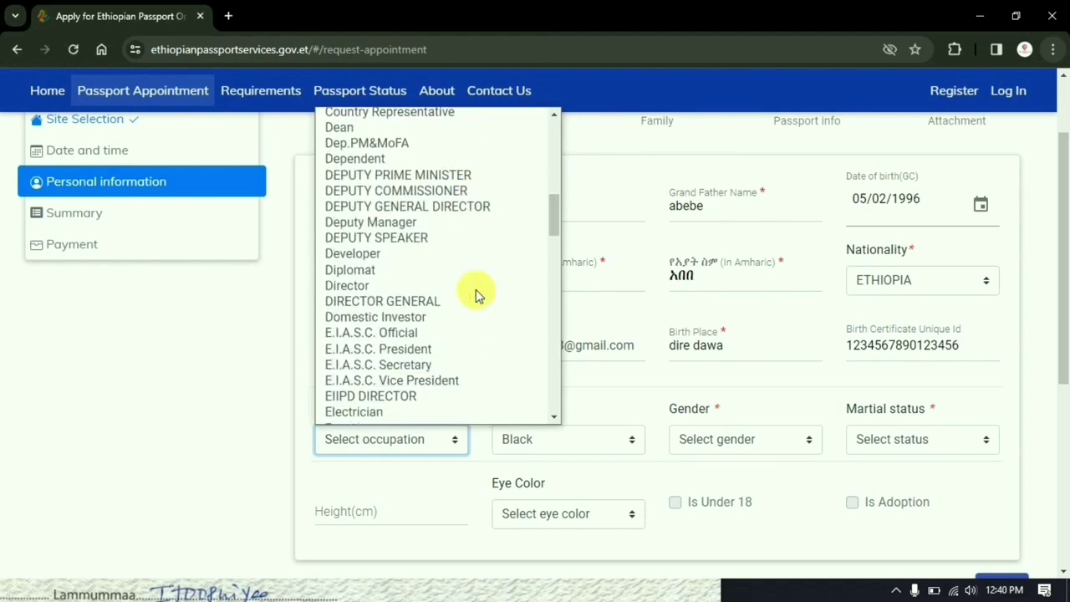
pyautogui.scroll(-15, 476, 295)
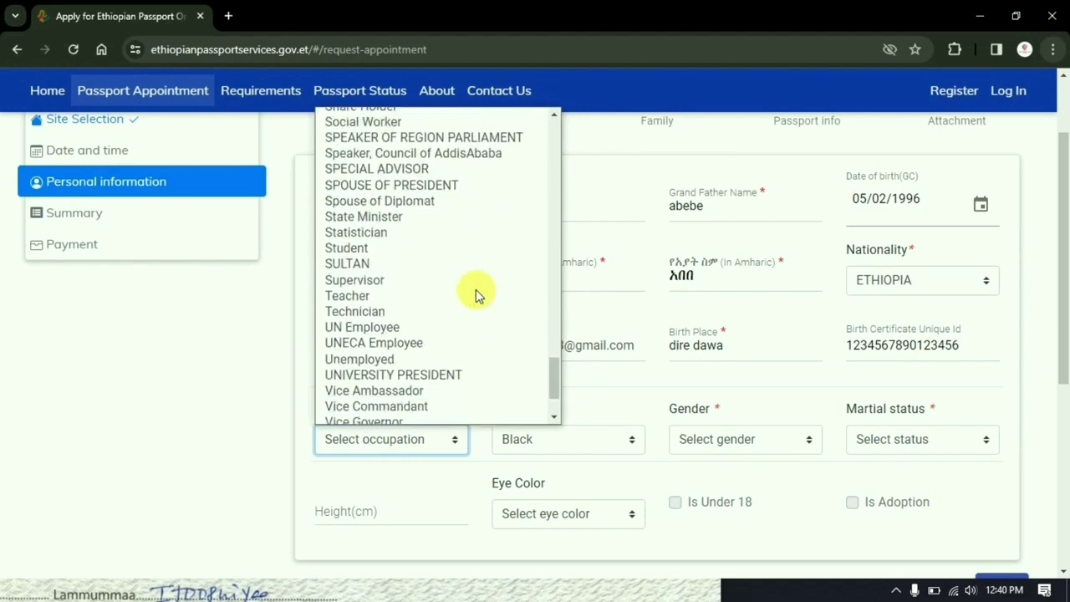
pyautogui.click(377, 249)
pyautogui.click(555, 442)
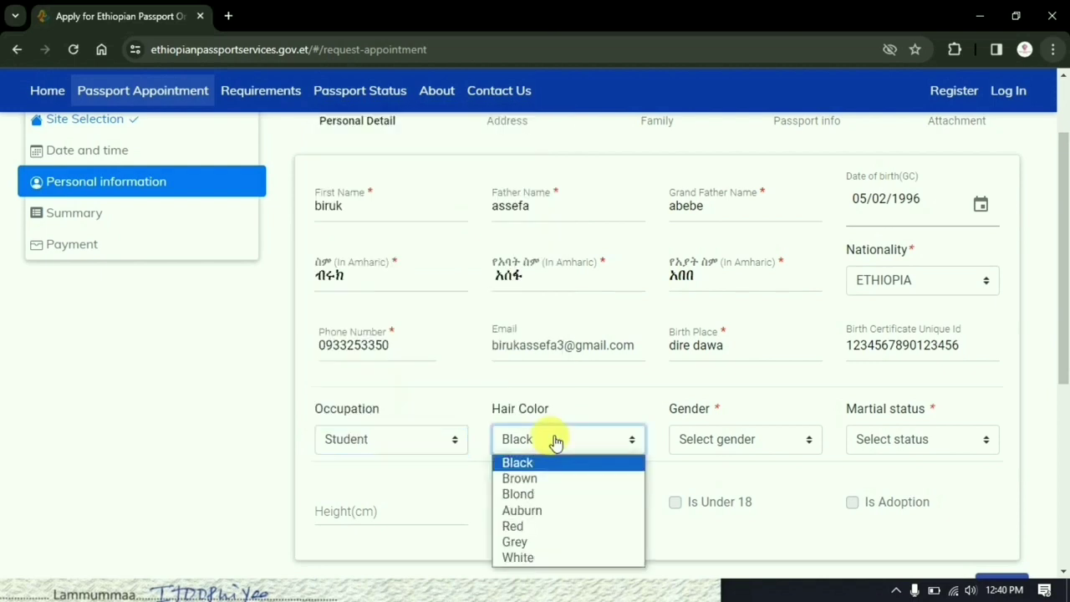
pyautogui.click(550, 461)
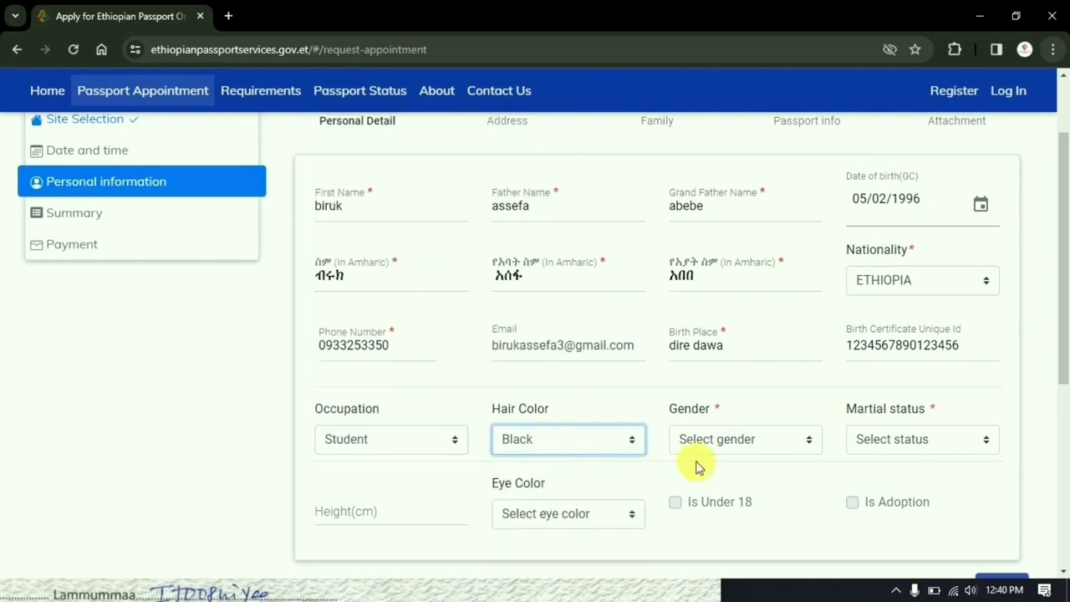
pyautogui.click(742, 442)
pyautogui.click(700, 482)
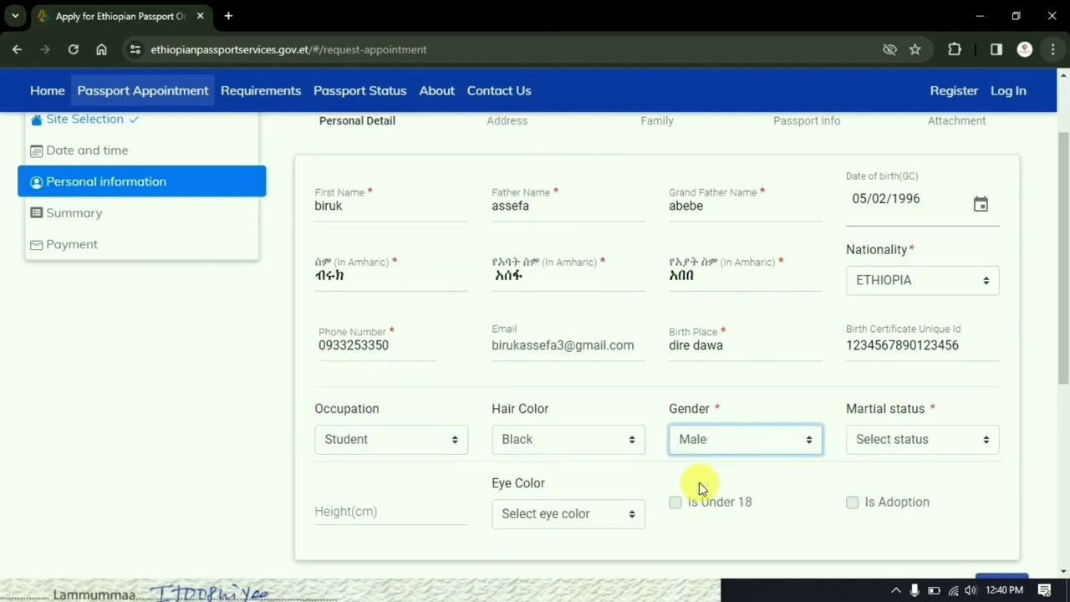
pyautogui.click(911, 441)
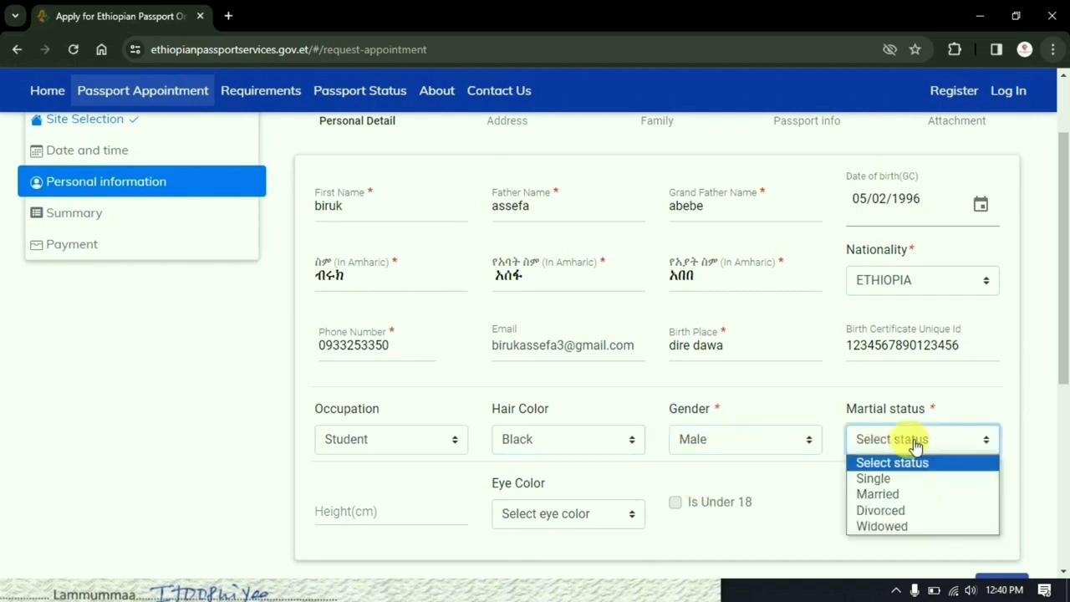
pyautogui.click(893, 492)
# - Enter height 180 cm and eye colour Brown, then advance to the Address step
pyautogui.scroll(-1, 585, 464)
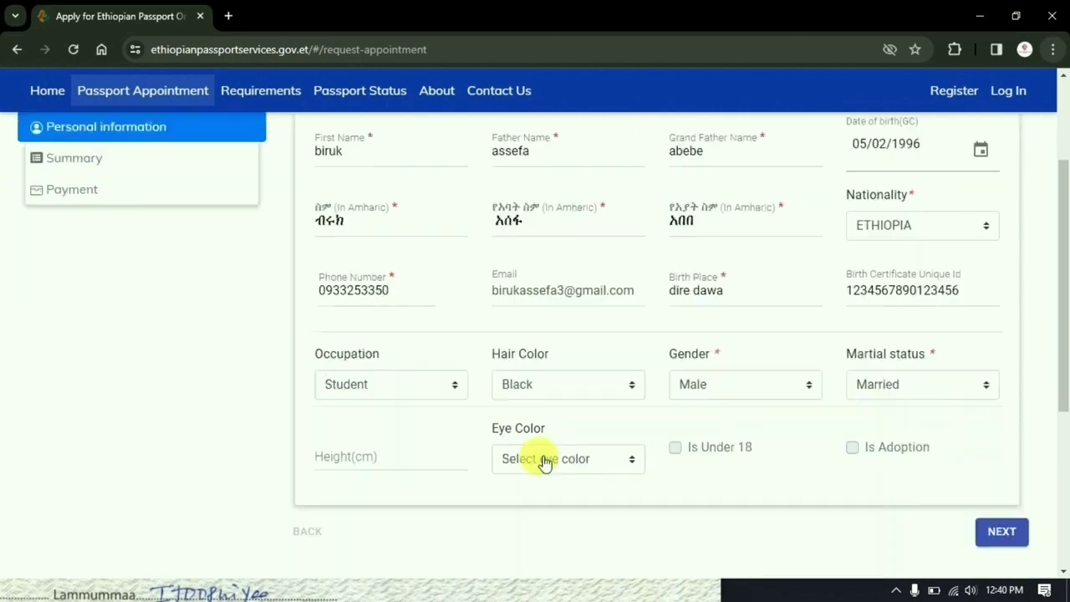
pyautogui.click(398, 465)
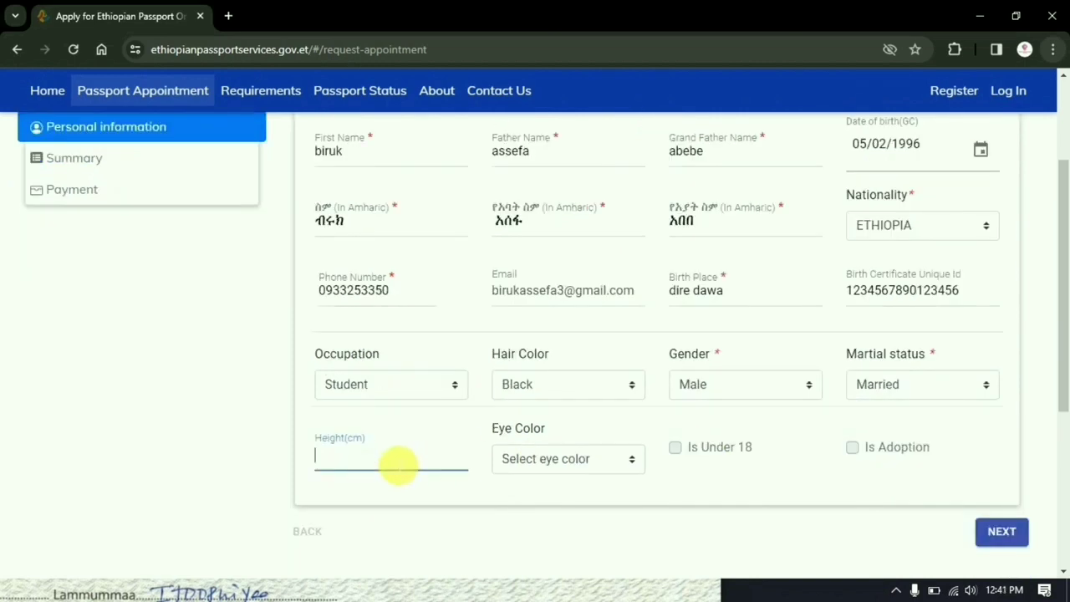
pyautogui.write('180')
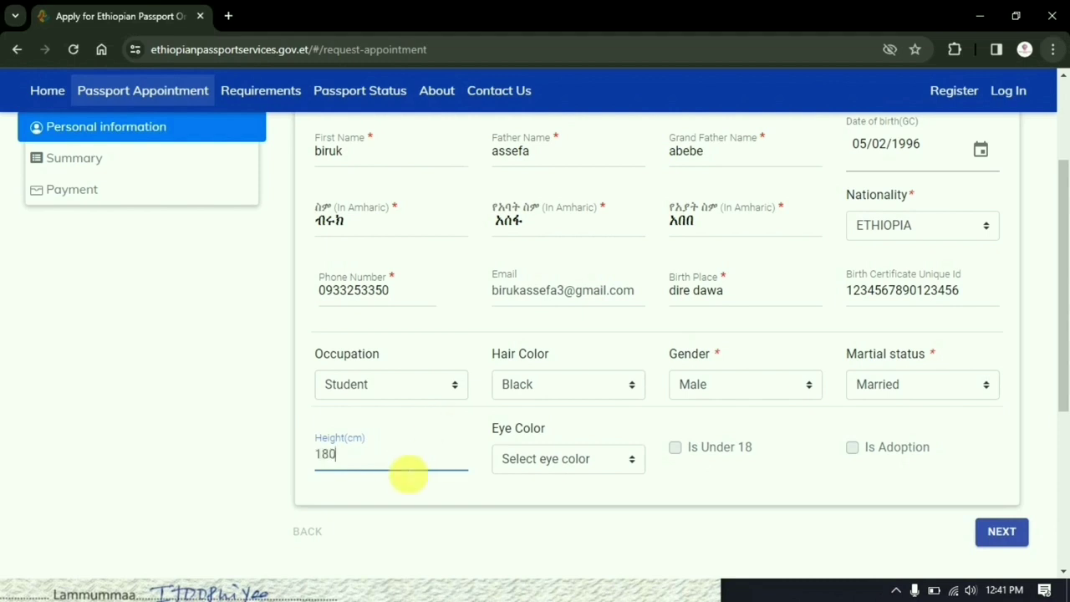
pyautogui.click(545, 466)
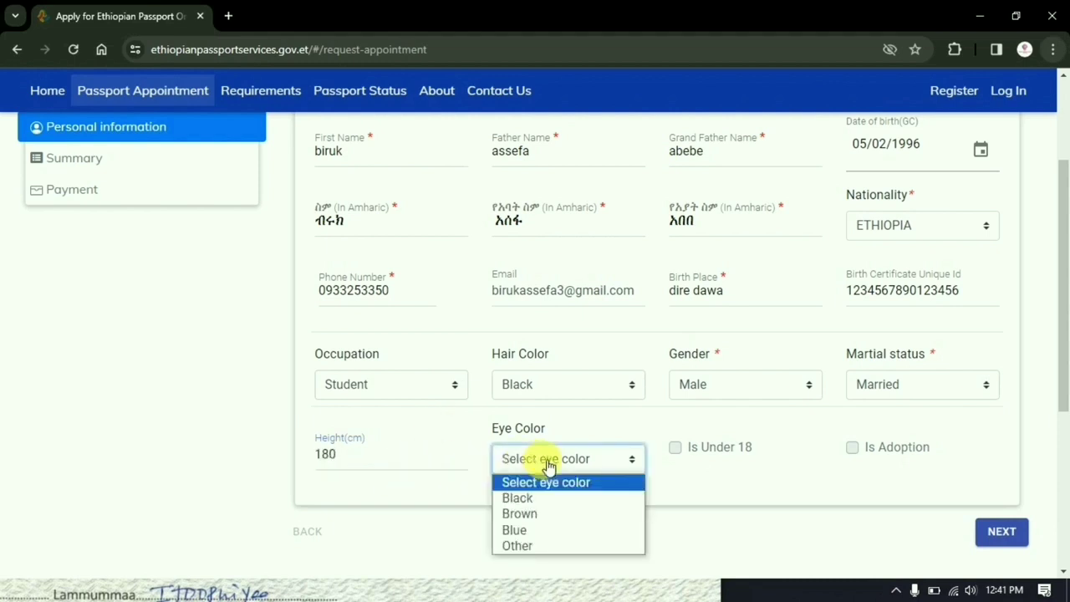
pyautogui.click(551, 513)
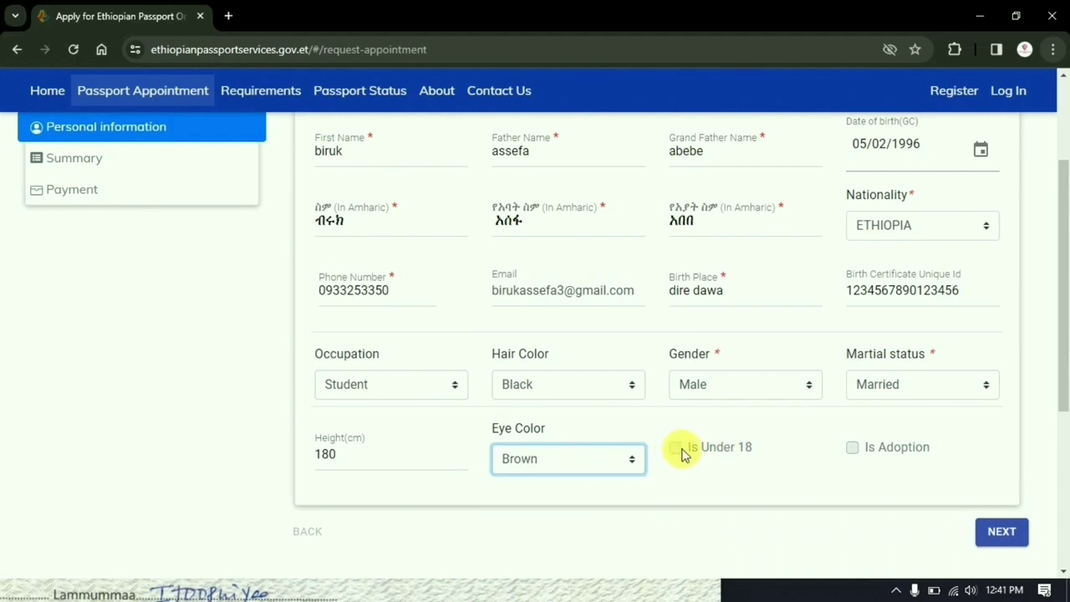
pyautogui.click(681, 453)
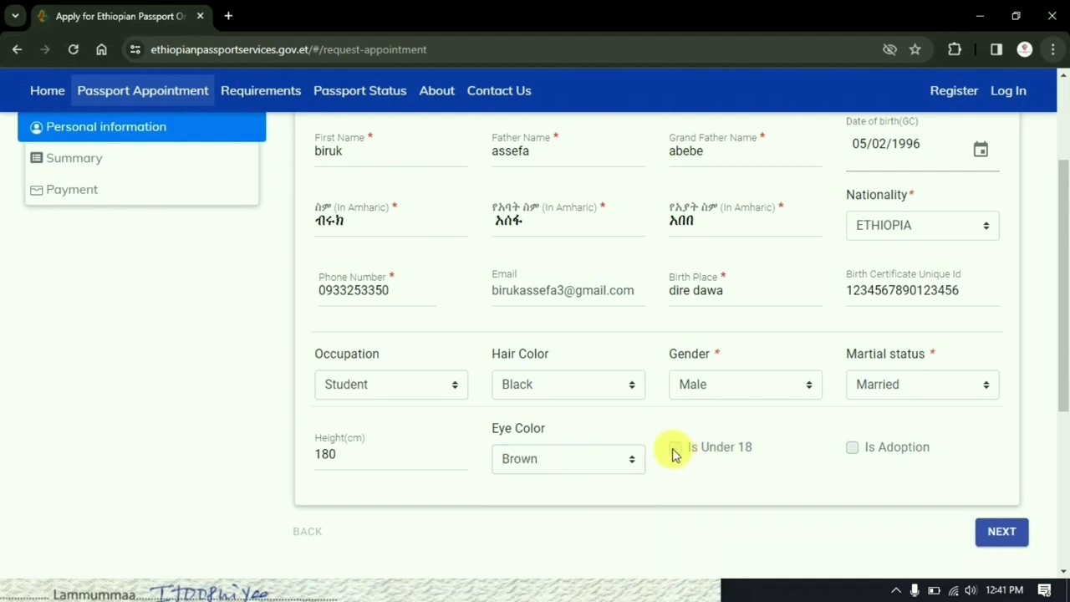
pyautogui.click(1004, 544)
pyautogui.click(1008, 533)
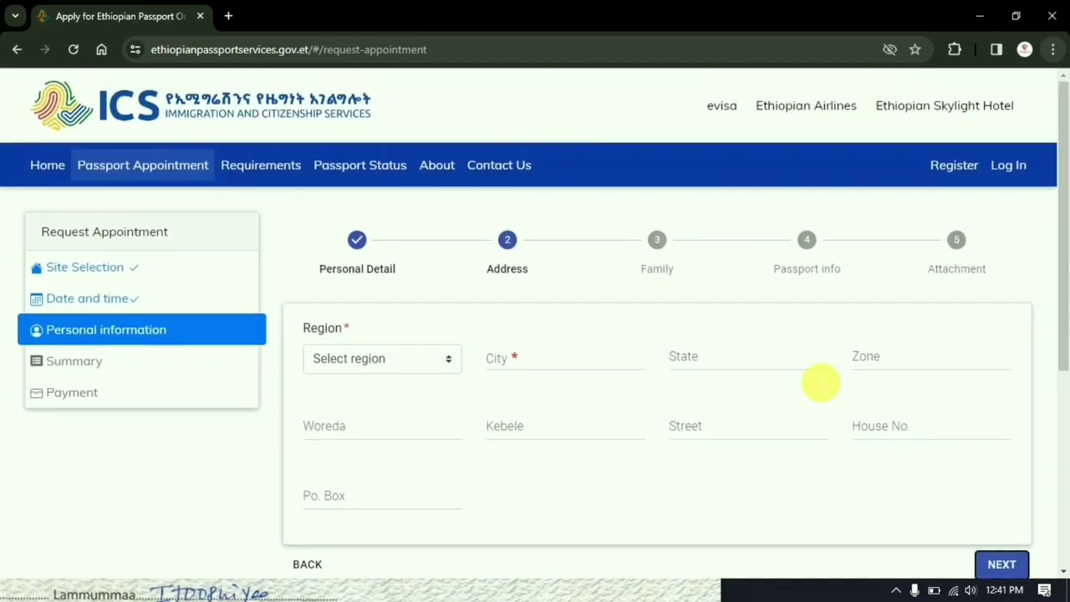
# - Set Region to Dire Dawa and City to 'dire dawa', then continue to Family
pyautogui.click(370, 360)
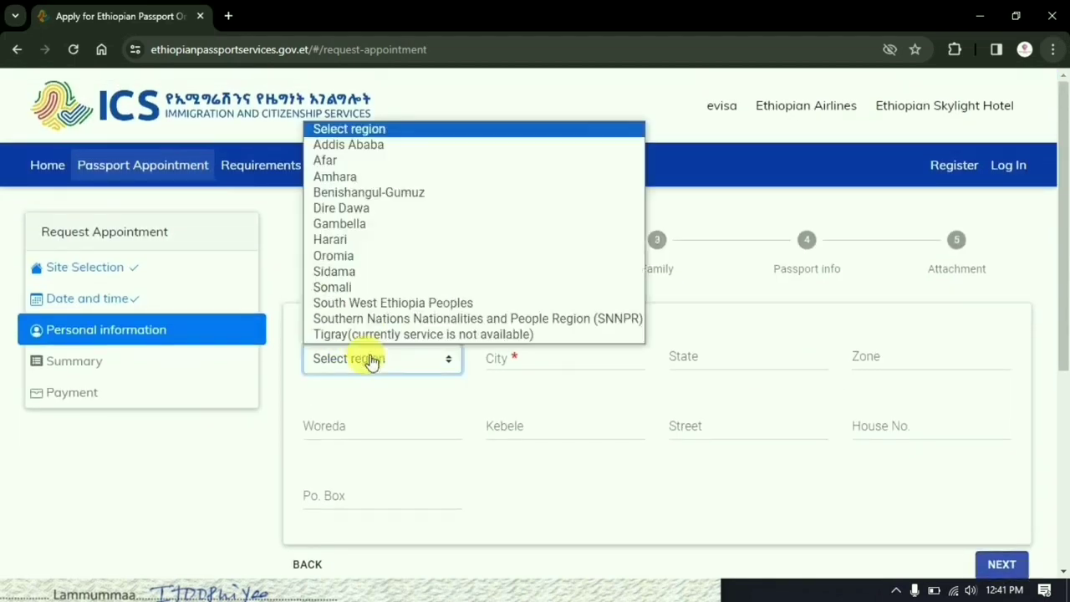
pyautogui.click(351, 208)
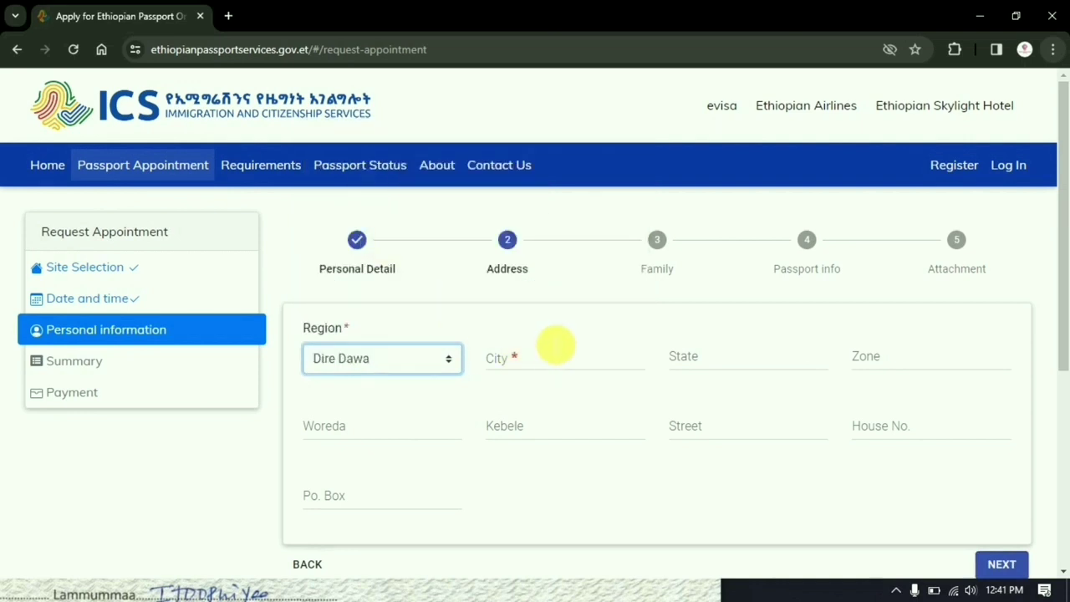
pyautogui.click(548, 367)
pyautogui.write('dire dawa')
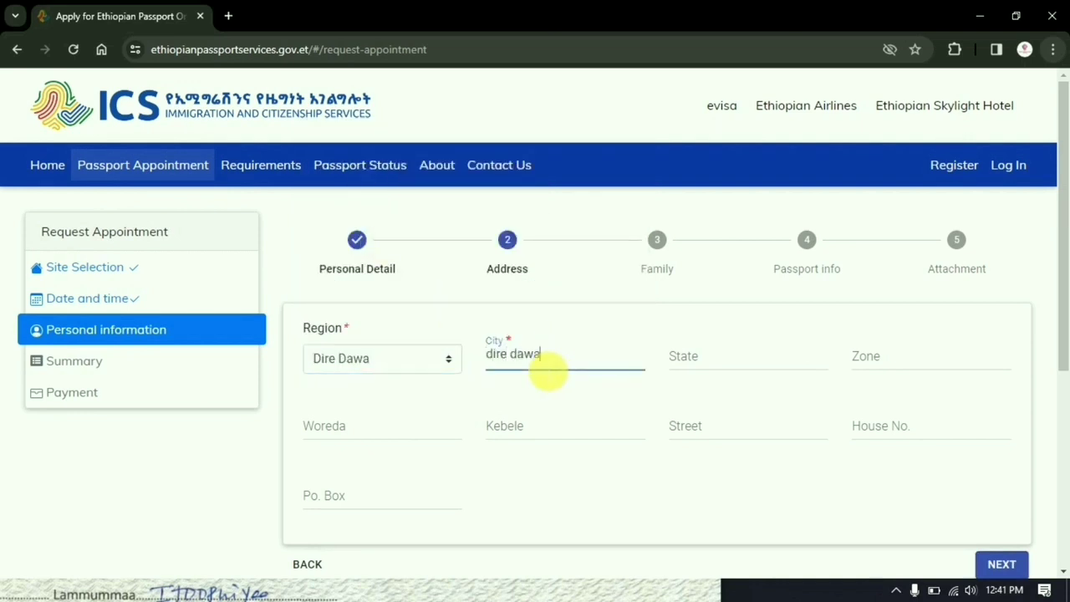
pyautogui.click(740, 368)
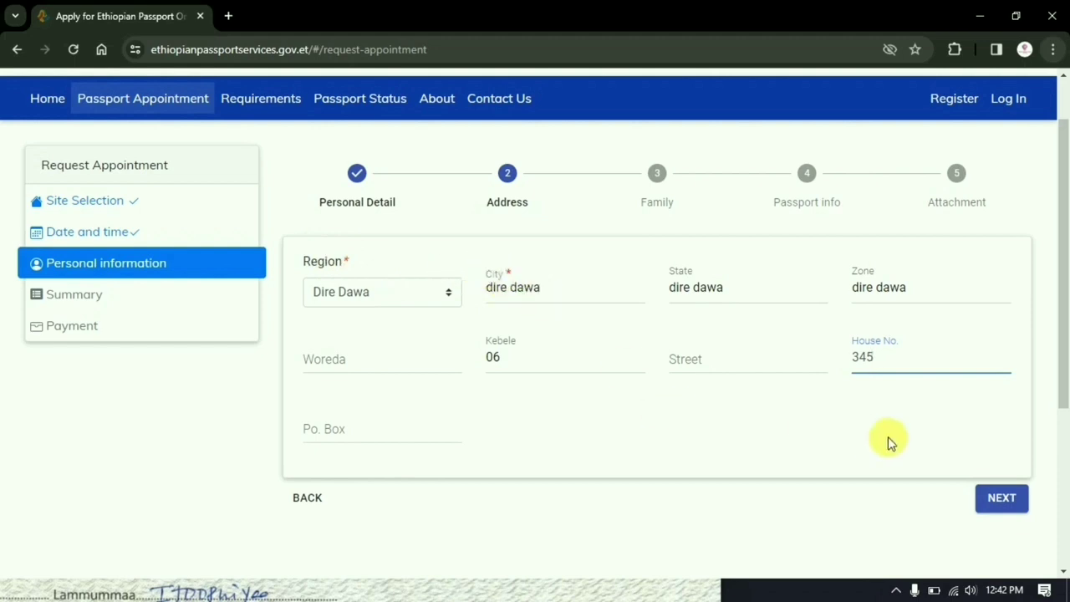
pyautogui.click(1015, 505)
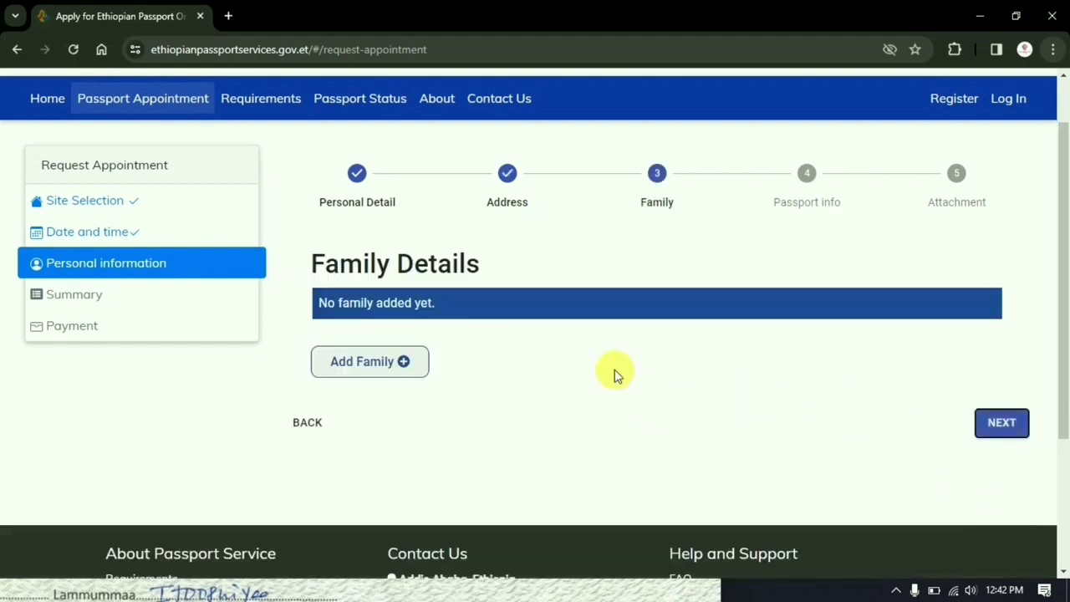
# - Add a Father family member with his first name and father name
pyautogui.click(345, 372)
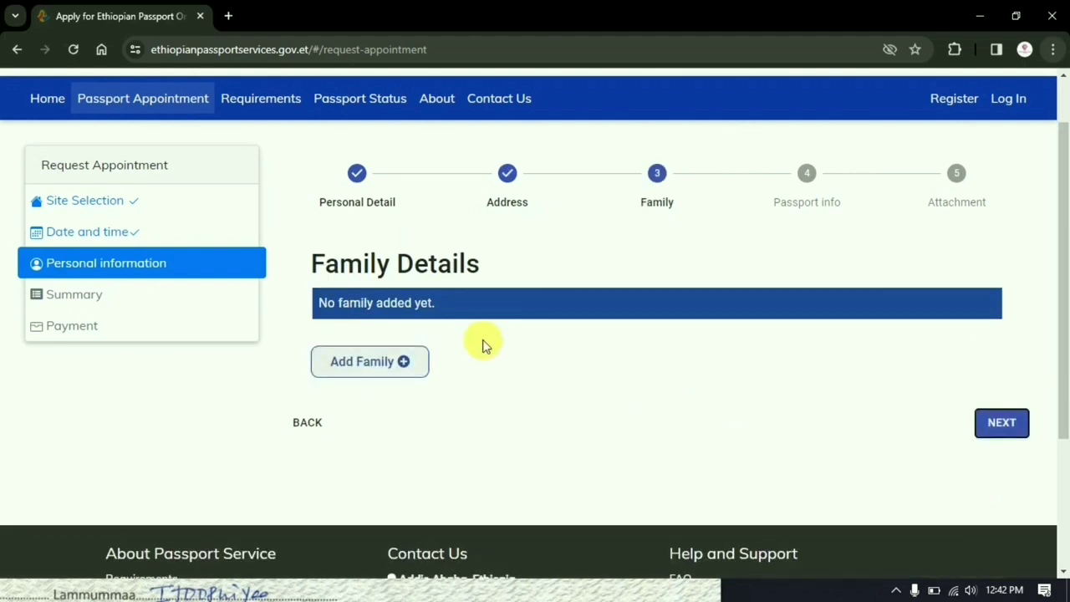
pyautogui.click(369, 376)
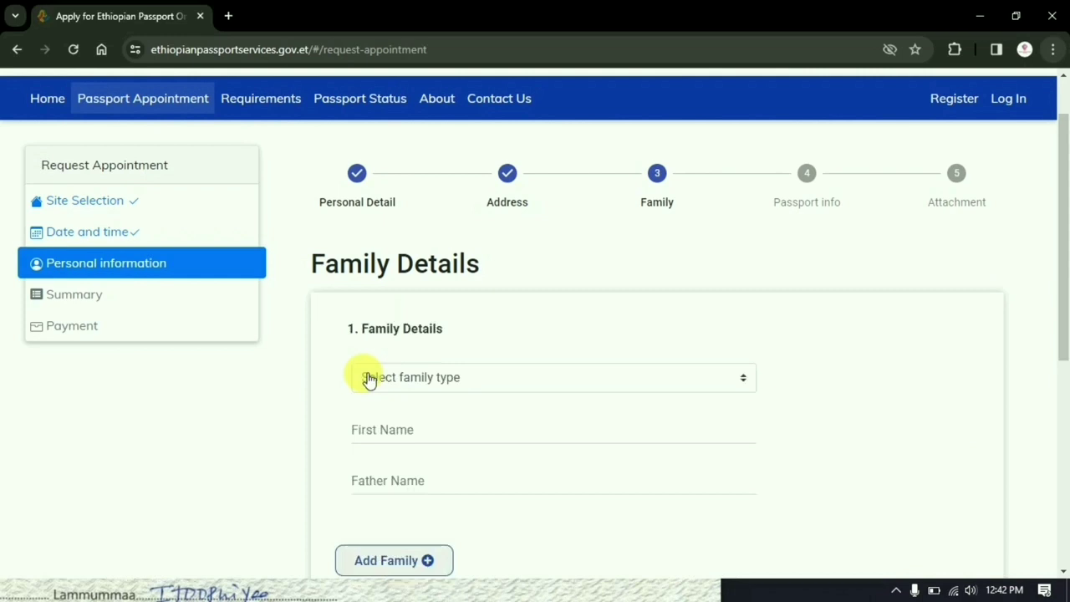
pyautogui.click(431, 379)
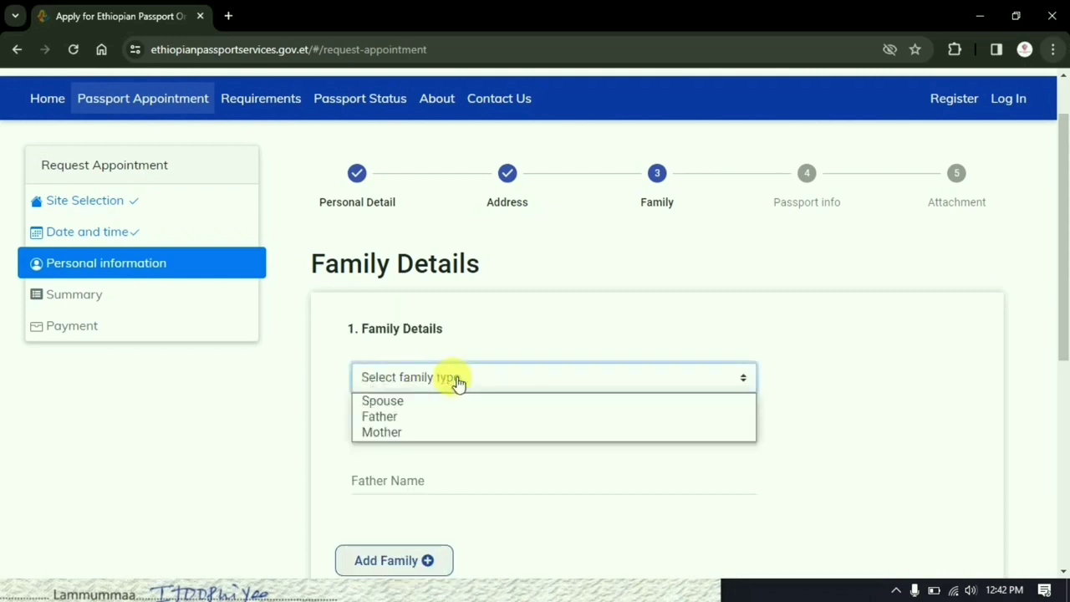
pyautogui.click(401, 416)
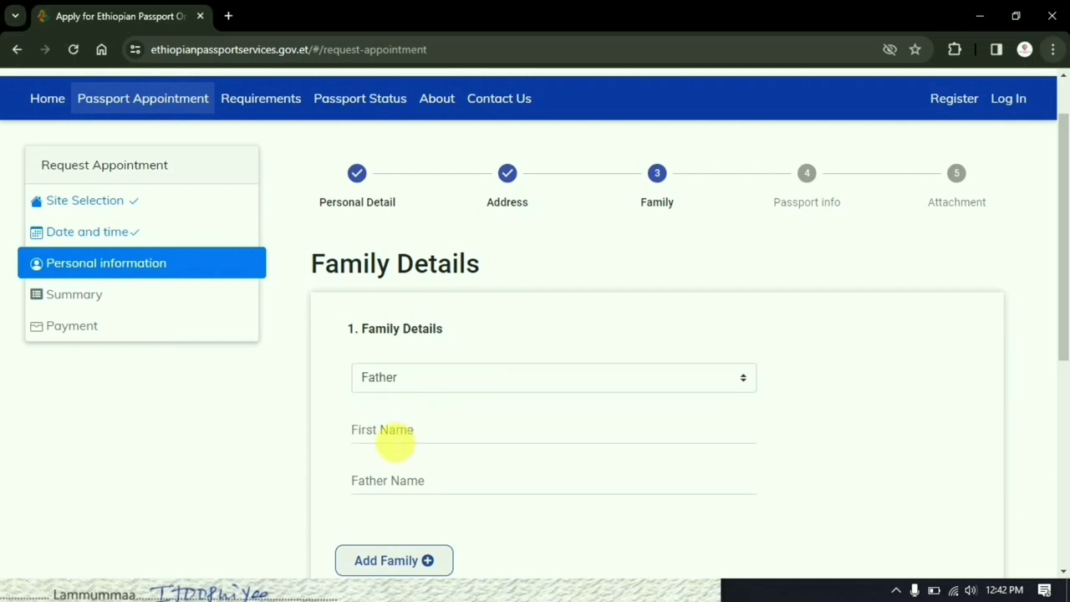
pyautogui.click(395, 437)
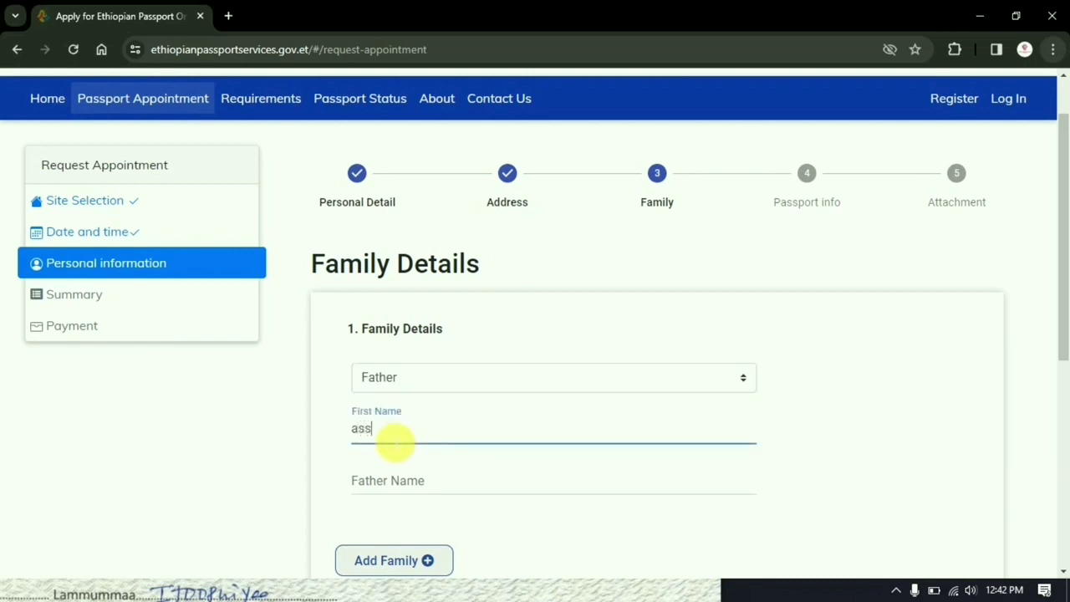
pyautogui.click(366, 483)
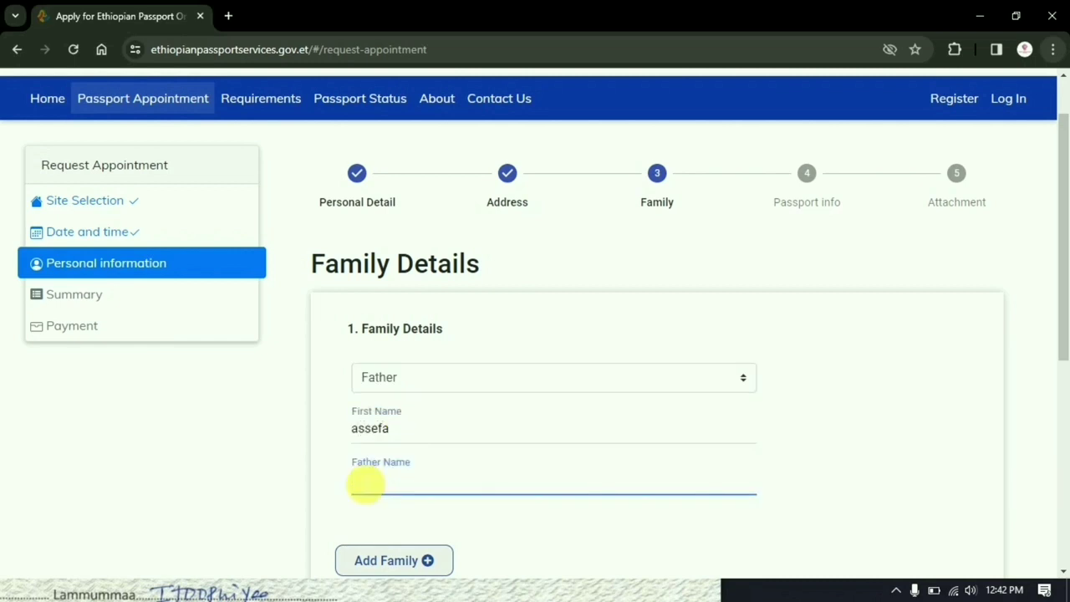
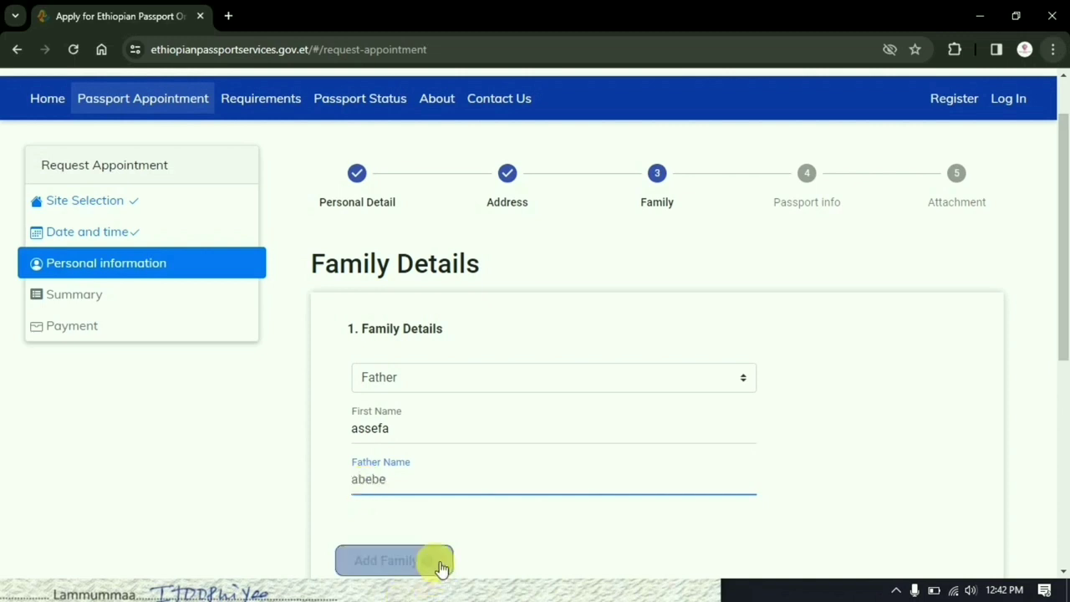
pyautogui.click(407, 563)
# - Start a Mother entry and enter her first name and father name
pyautogui.click(430, 496)
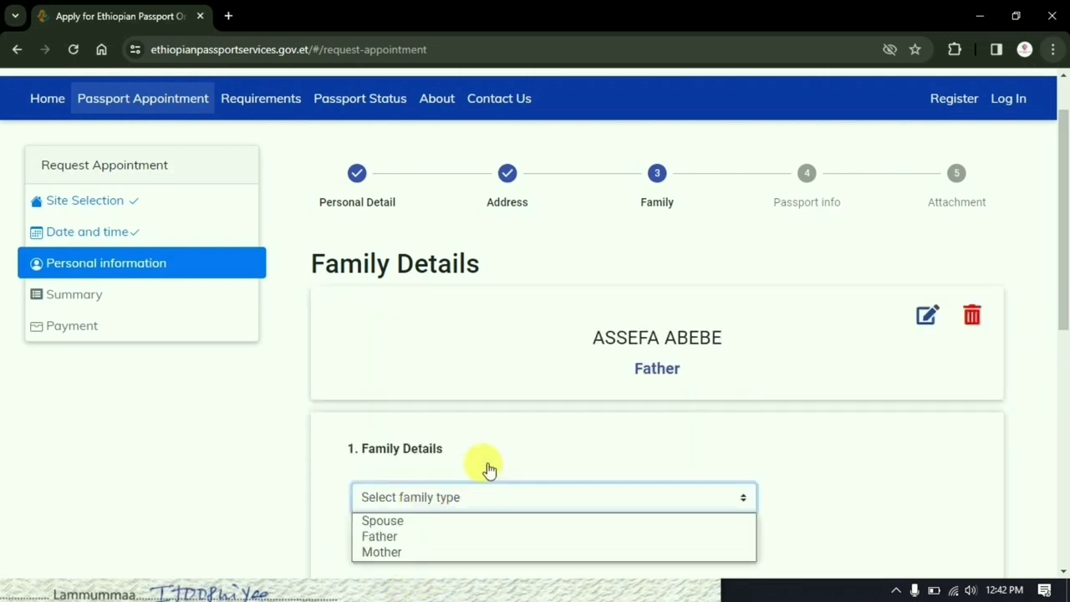
pyautogui.scroll(-2, 483, 466)
pyautogui.click(454, 359)
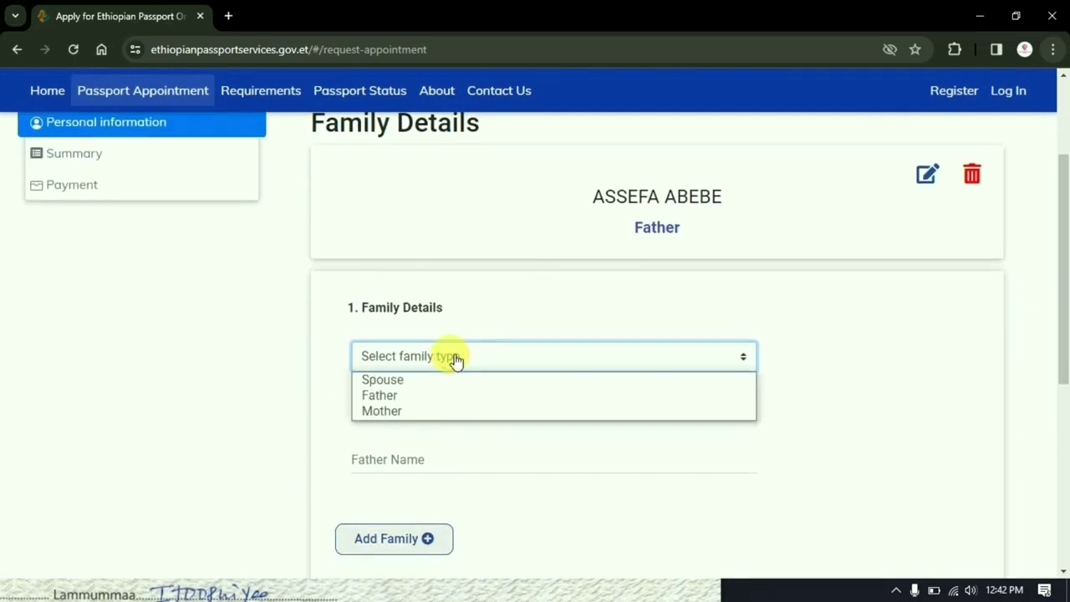
pyautogui.click(398, 413)
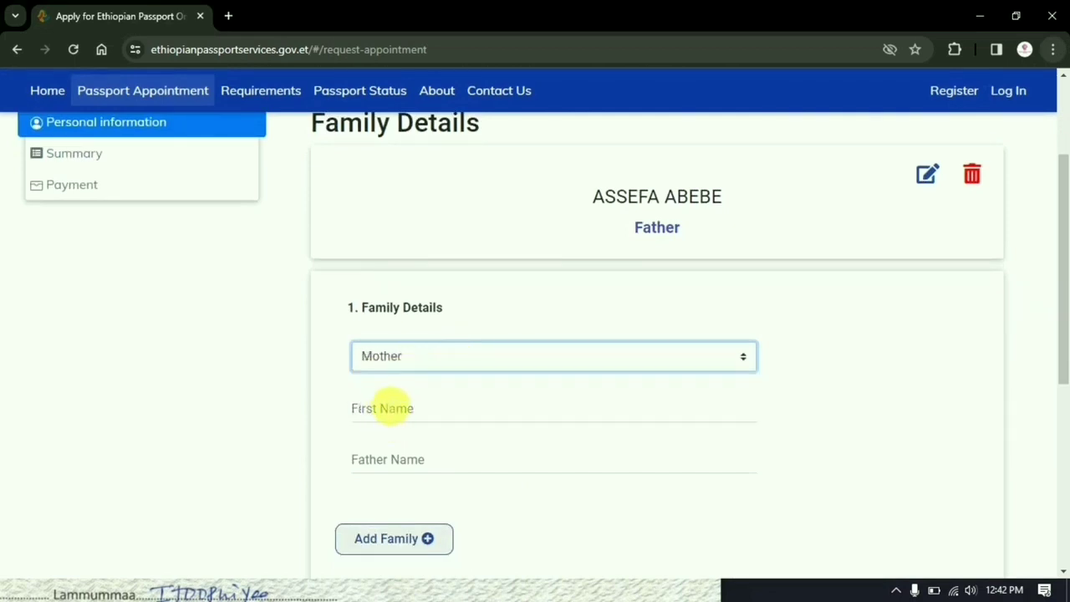
pyautogui.click(392, 407)
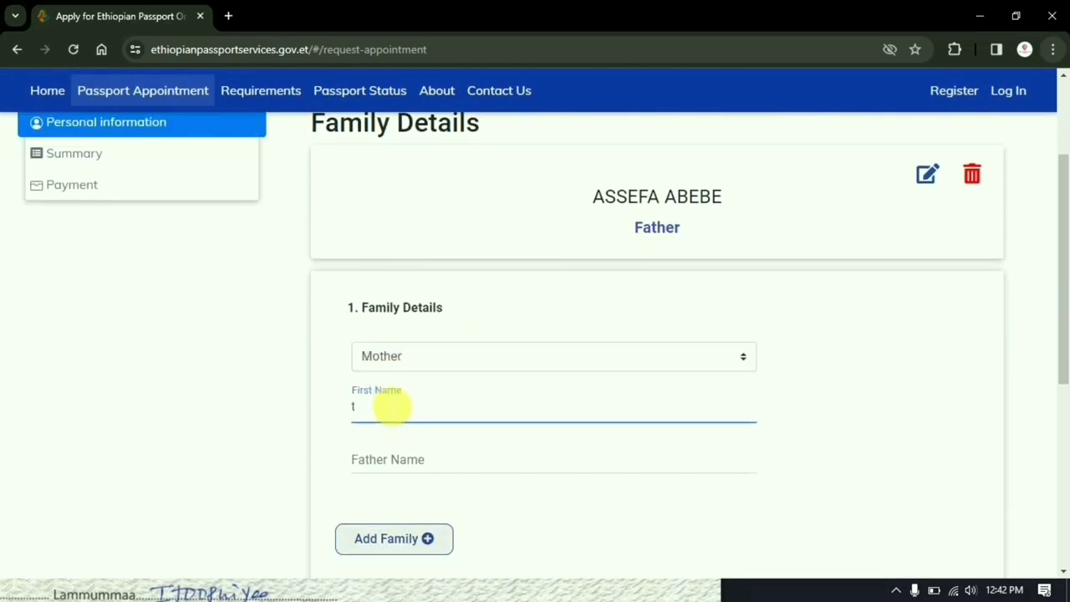
pyautogui.click(374, 457)
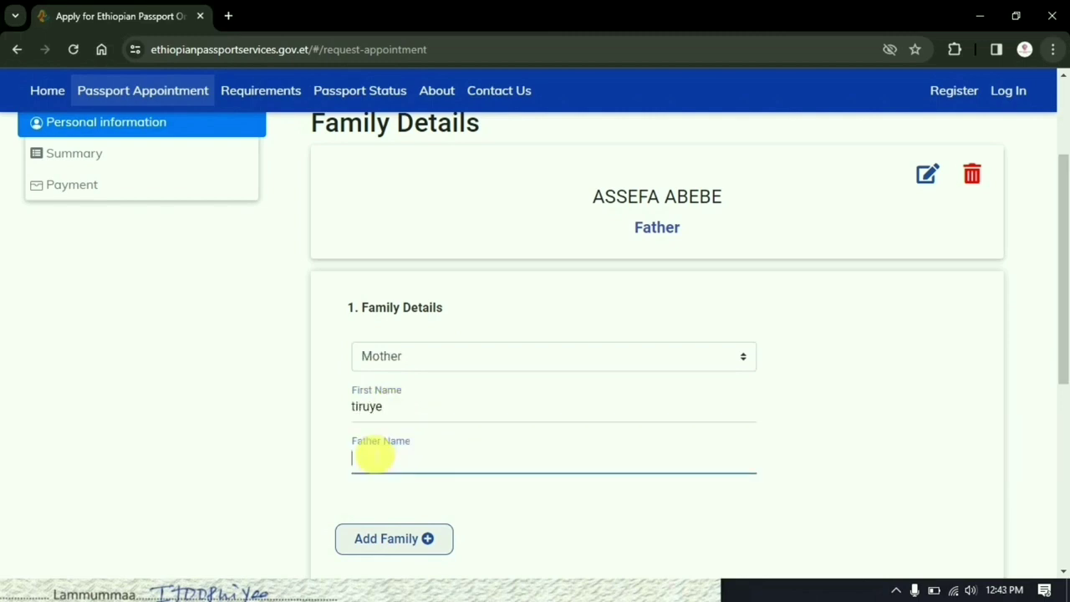
pyautogui.scroll(-2, 578, 513)
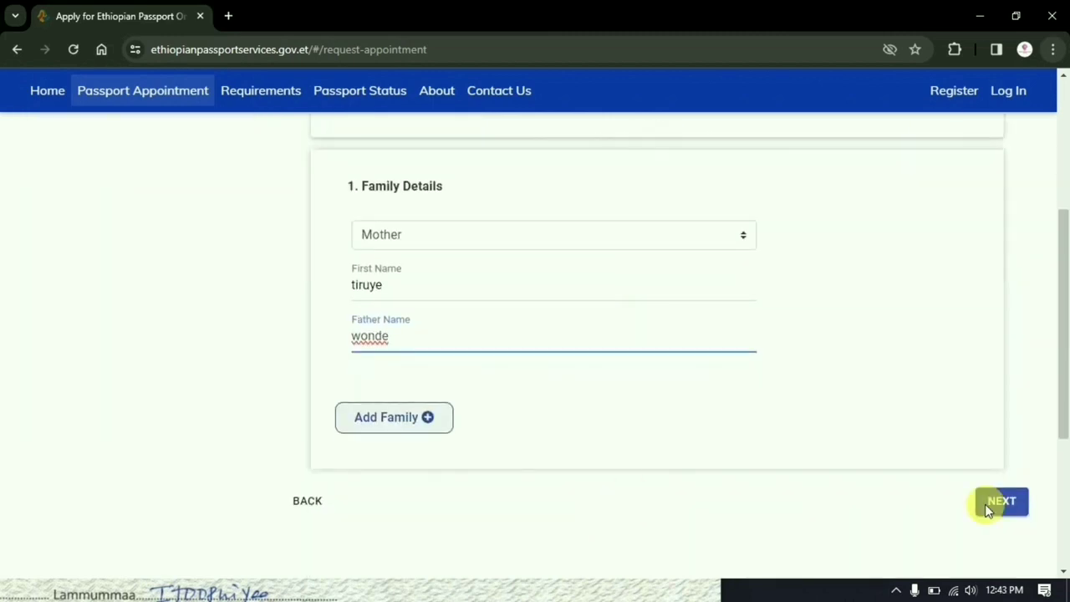
# - On the passport info step, keep 32 Pages and submit to reach Attachments
pyautogui.click(995, 505)
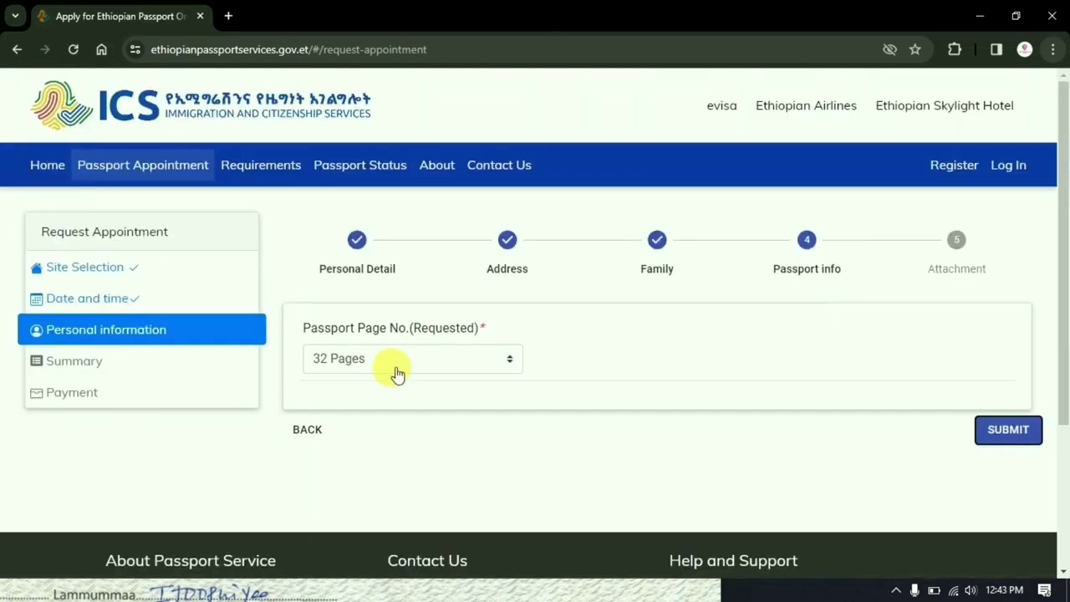
pyautogui.click(410, 368)
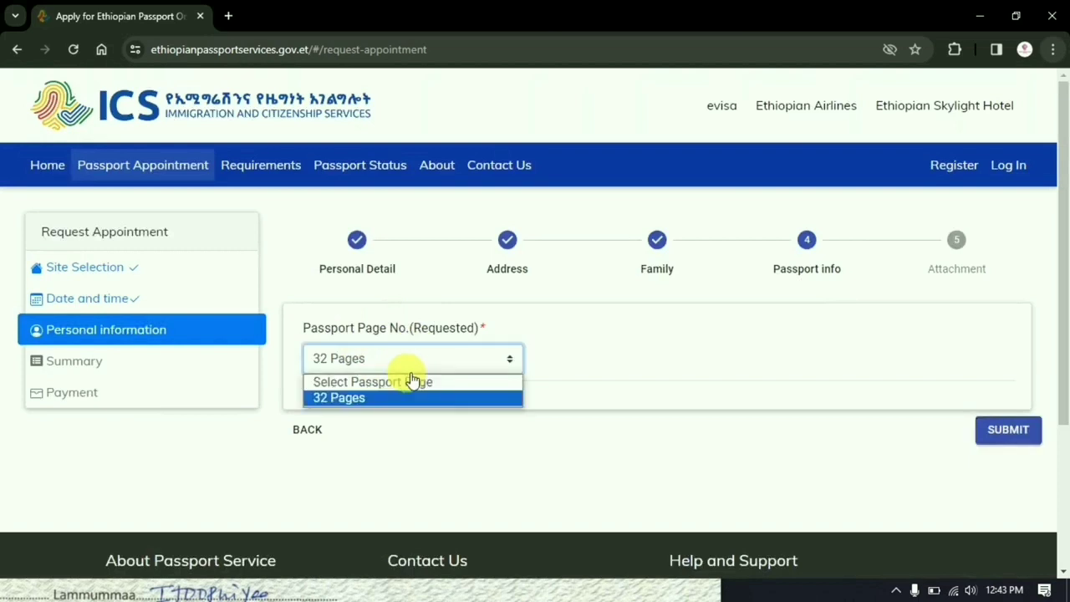
pyautogui.click(358, 398)
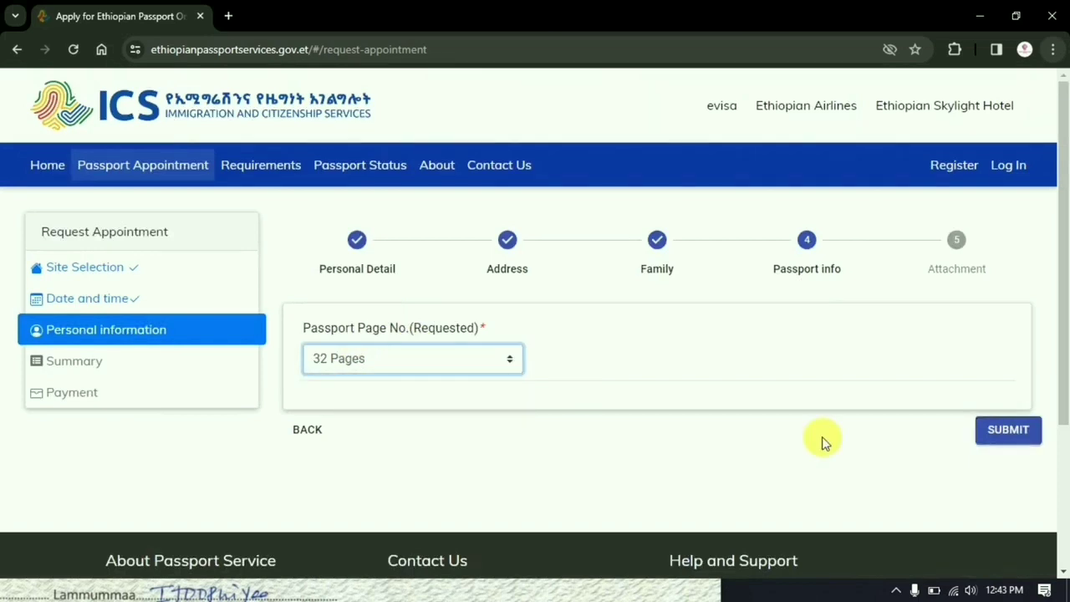
pyautogui.click(1015, 432)
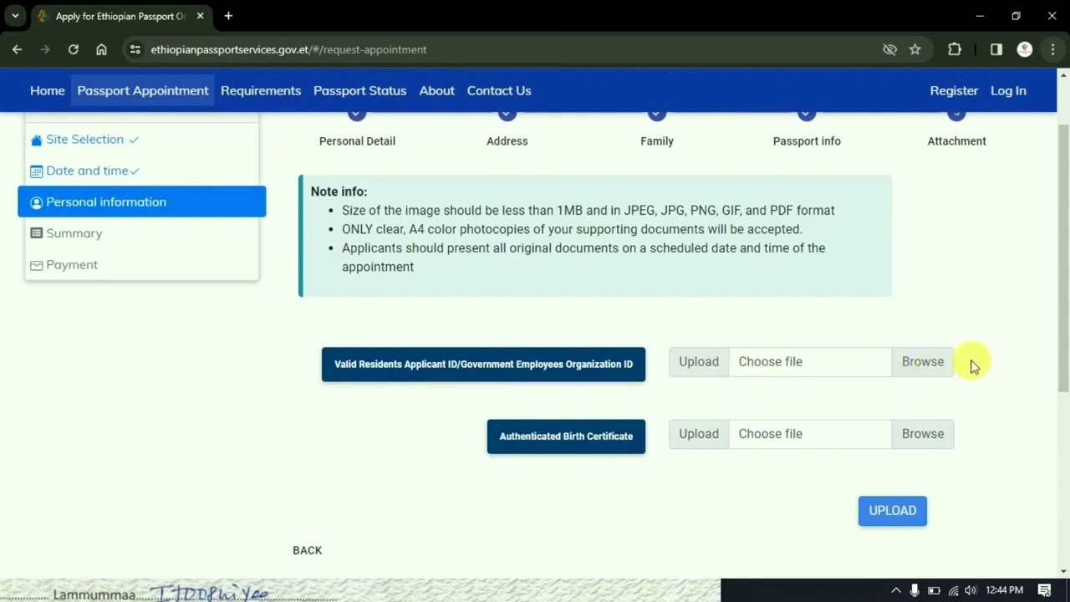
# - Attach img20240218_22424979.jpg as residents ID and img20240218_22420539 as birth certificate, then upload
pyautogui.click(926, 375)
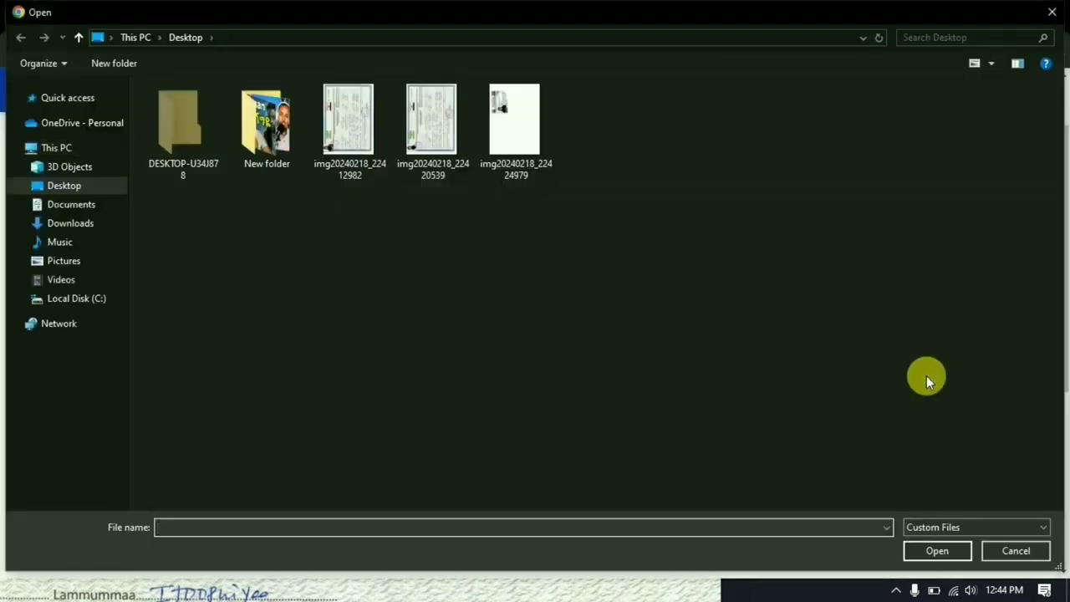
pyautogui.doubleClick(519, 105)
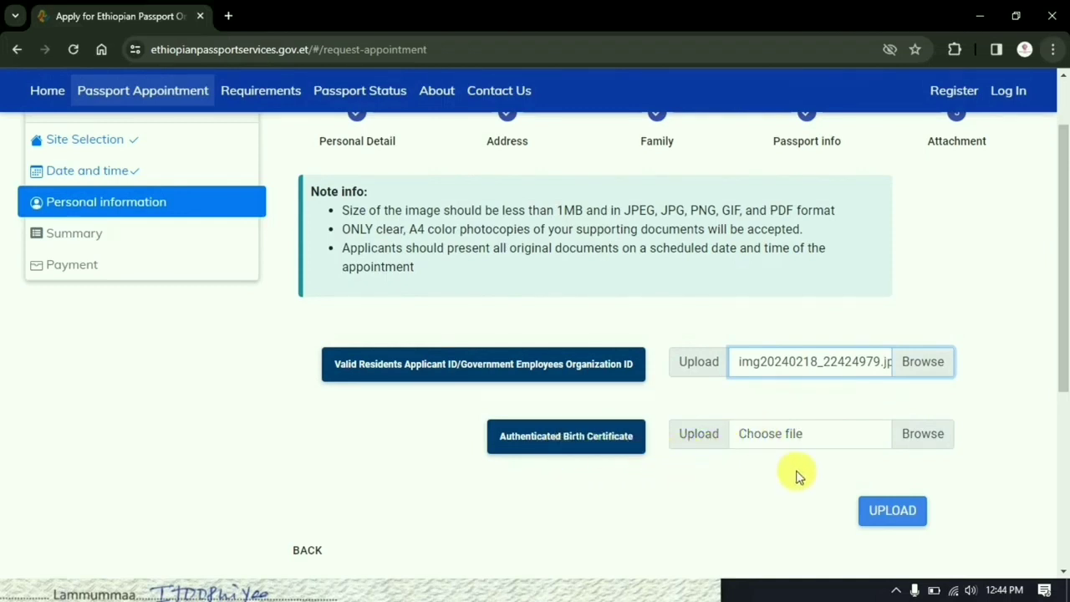
pyautogui.click(933, 439)
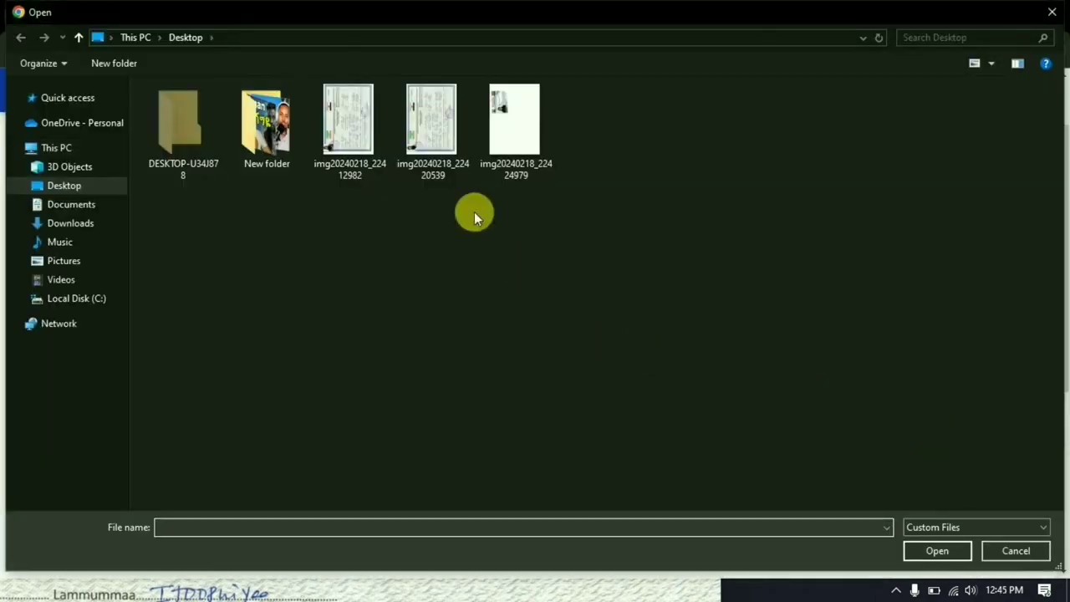
pyautogui.doubleClick(431, 118)
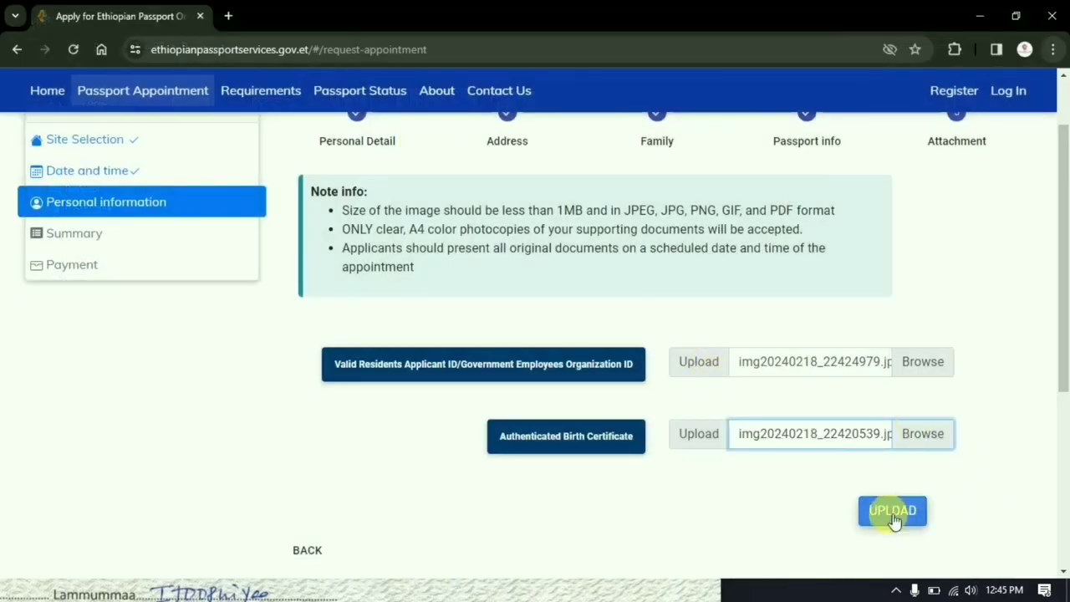
pyautogui.click(892, 512)
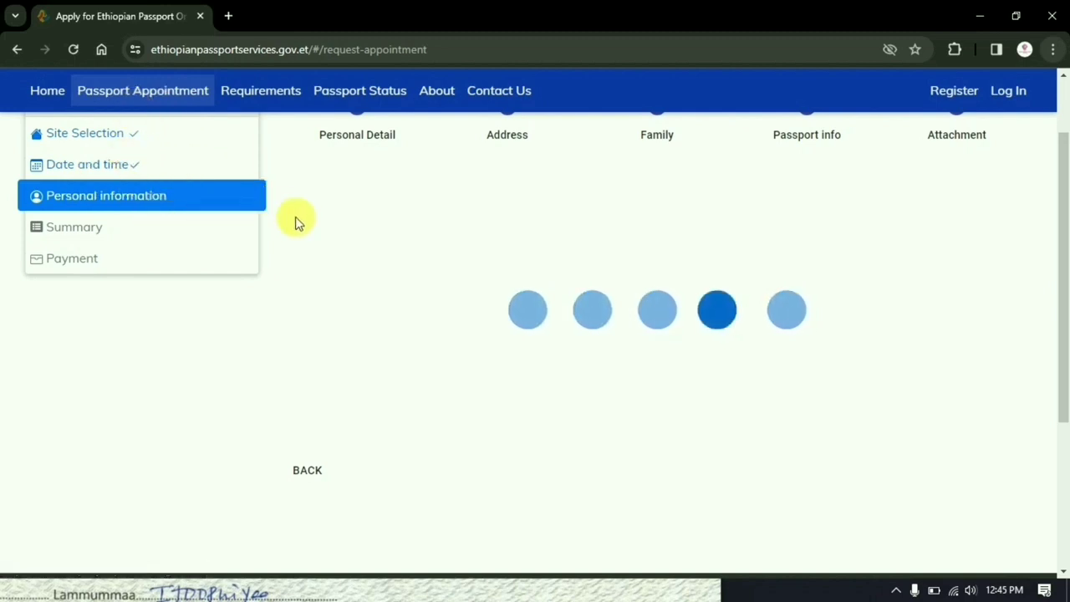
# - Wait for the upload to finish and the appointment Summary to appear
pyautogui.scroll(-1, 438, 387)
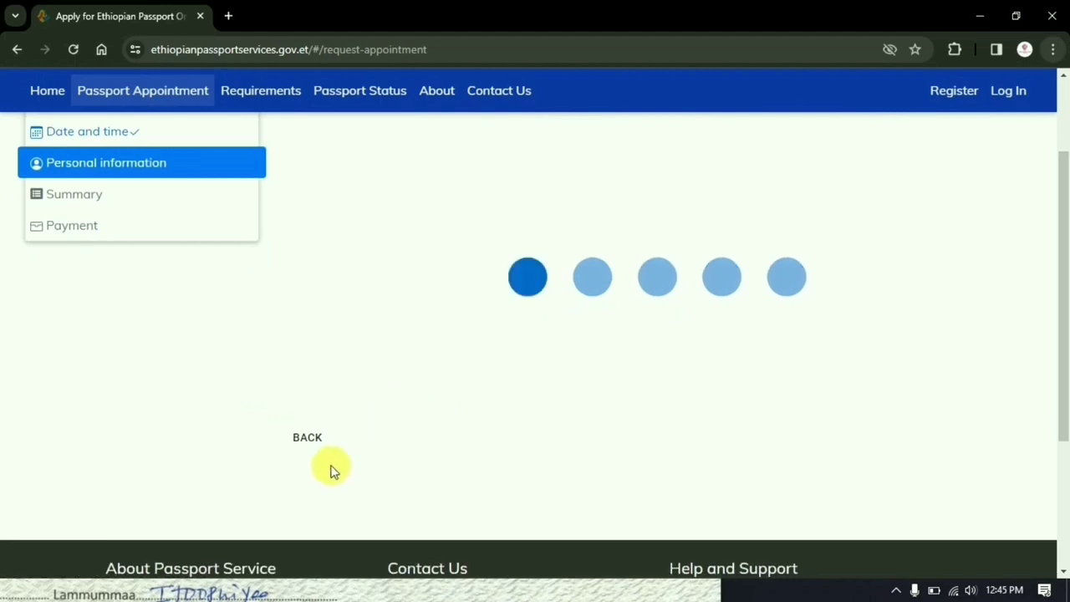
pyautogui.scroll(2, 560, 318)
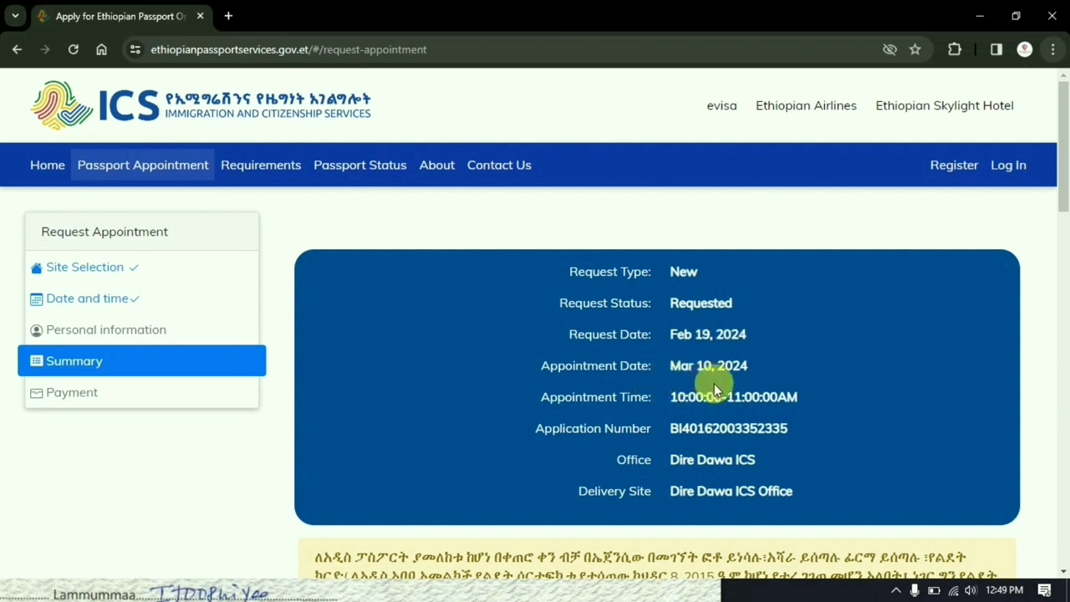
# - Scroll through the Summary and tick Confirm Applicant Details
pyautogui.scroll(-2, 763, 473)
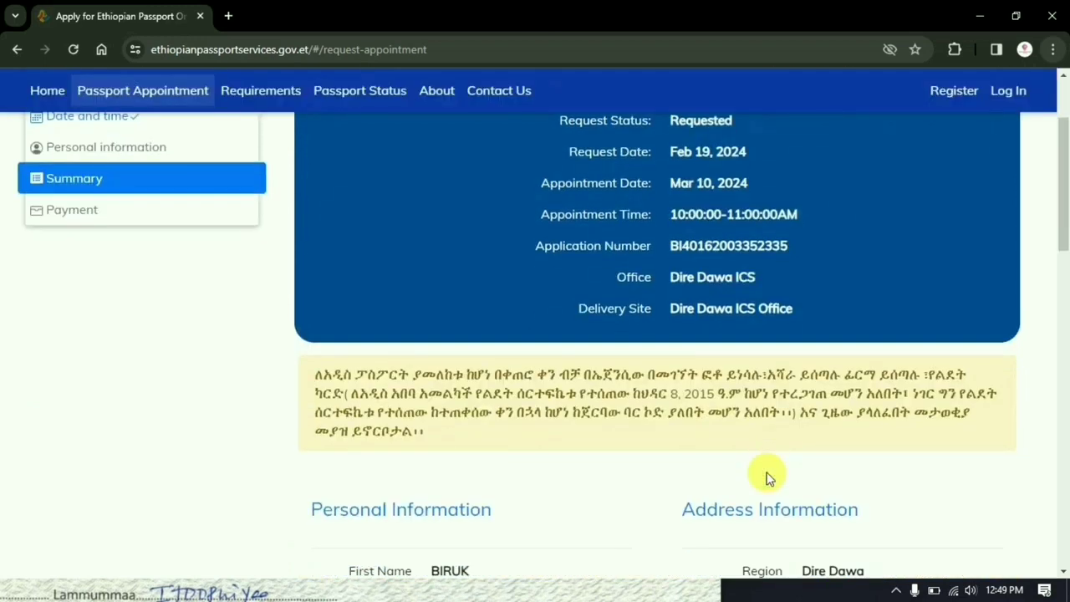
pyautogui.scroll(-6, 769, 476)
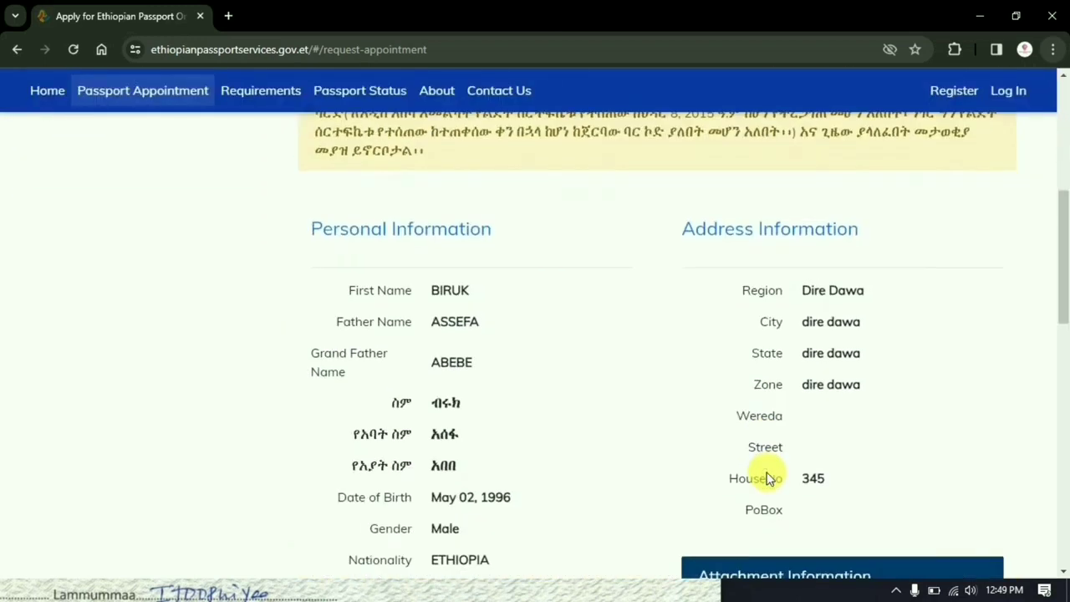
pyautogui.scroll(-1, 769, 477)
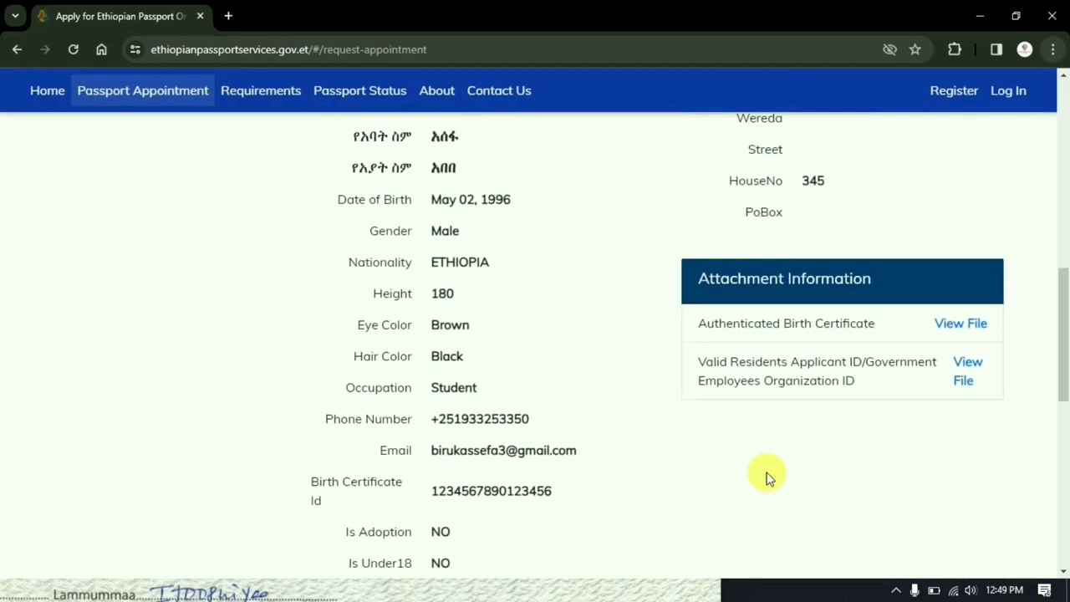
pyautogui.scroll(-5, 769, 477)
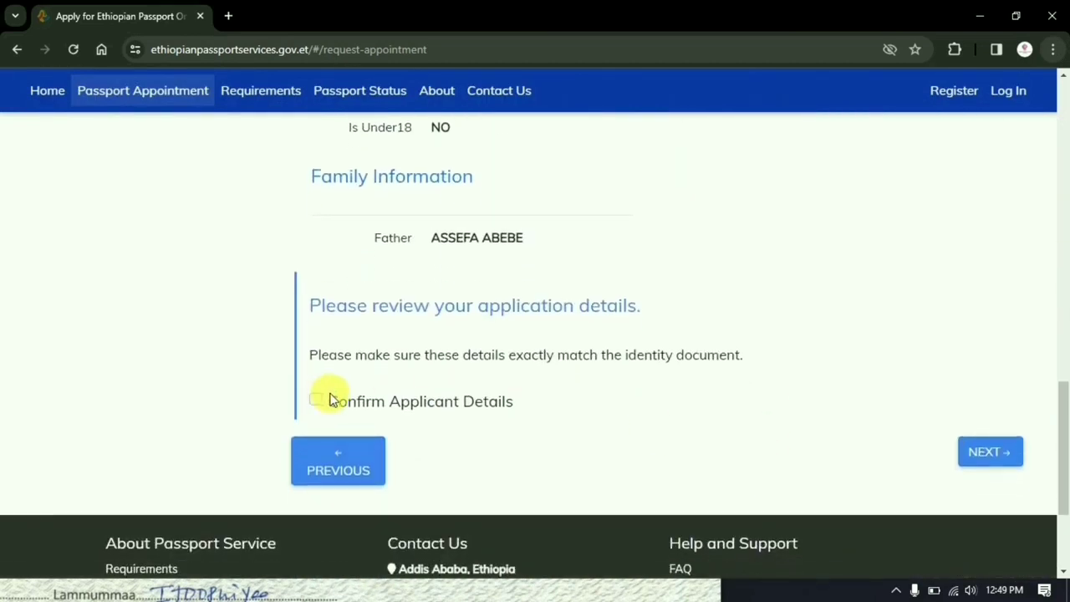
pyautogui.click(316, 402)
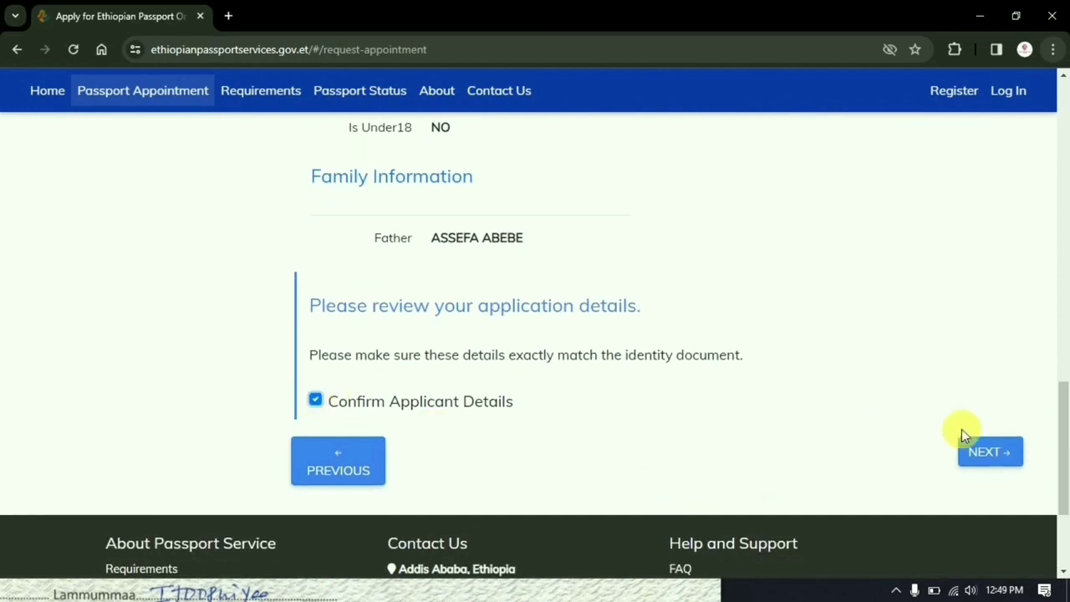
# - Go to the Payment step and select Pay with CBE Mobile for 2000 ETB
pyautogui.click(991, 451)
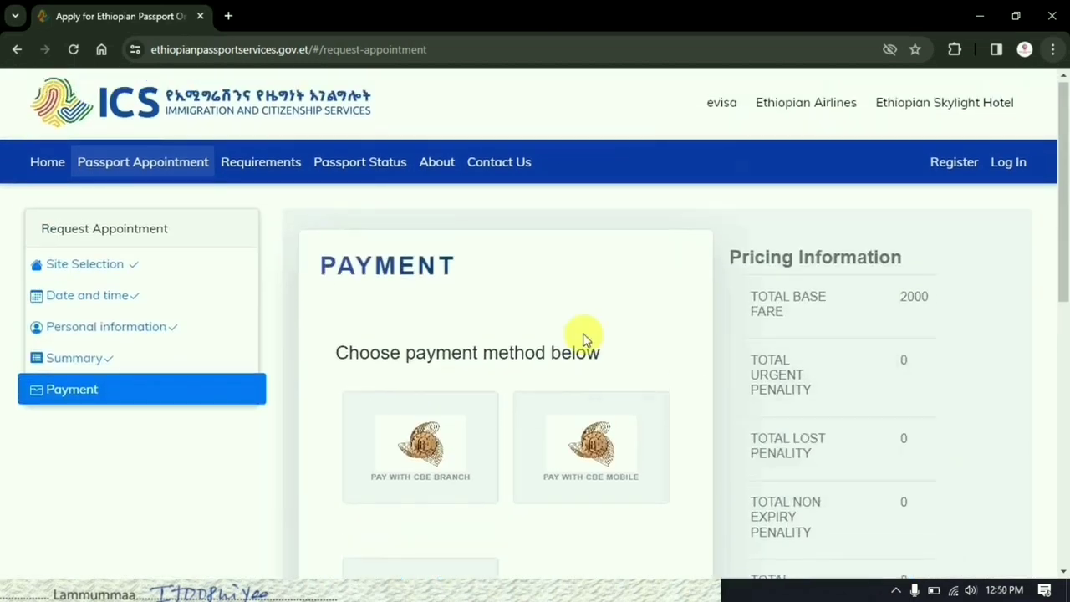
pyautogui.scroll(-3, 584, 339)
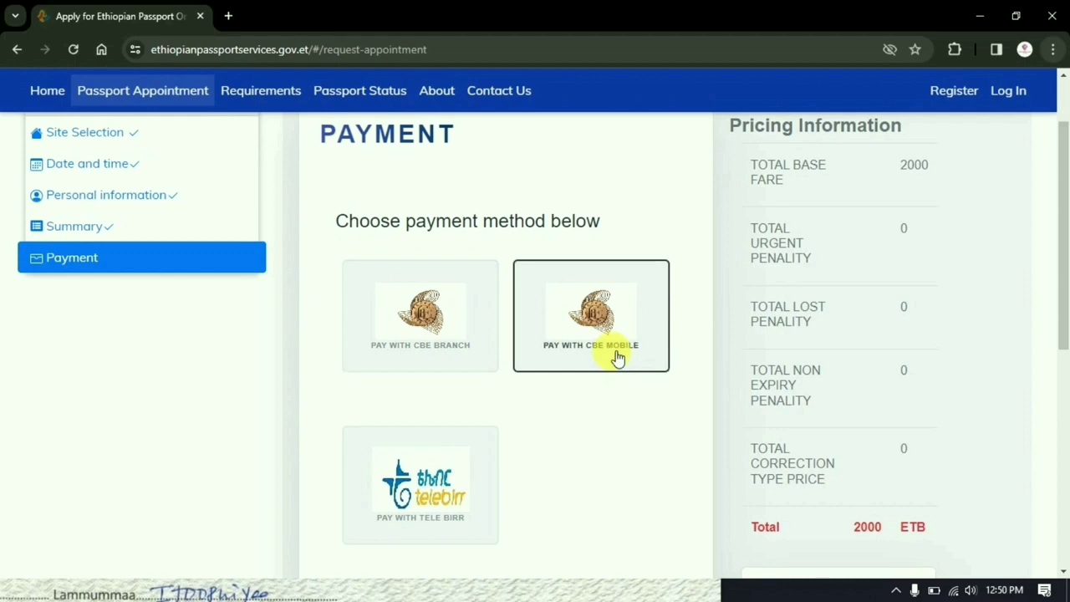
pyautogui.scroll(-2, 616, 357)
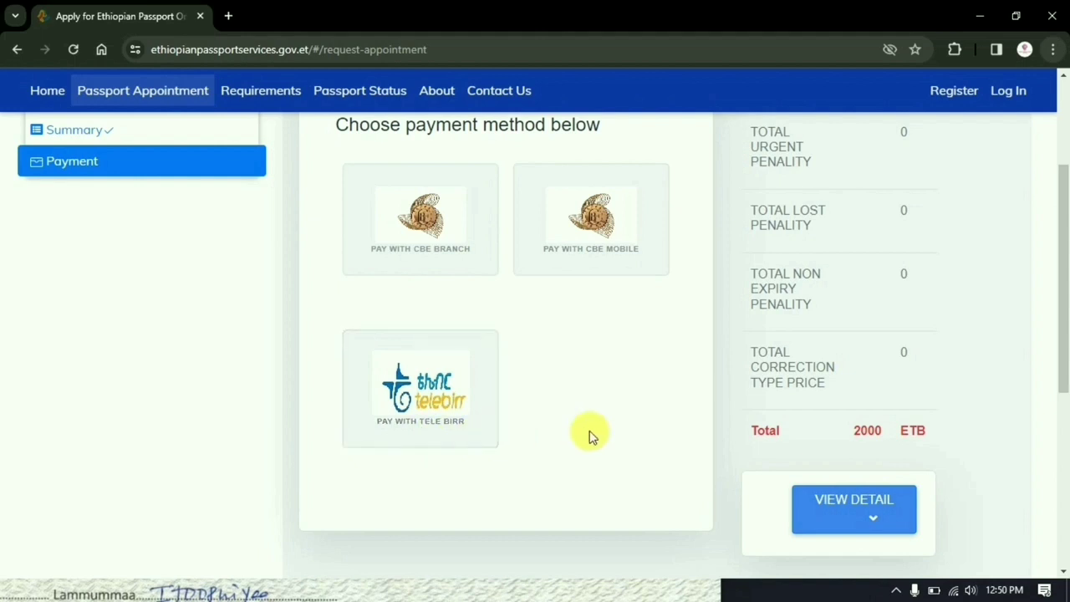
pyautogui.scroll(-1, 589, 435)
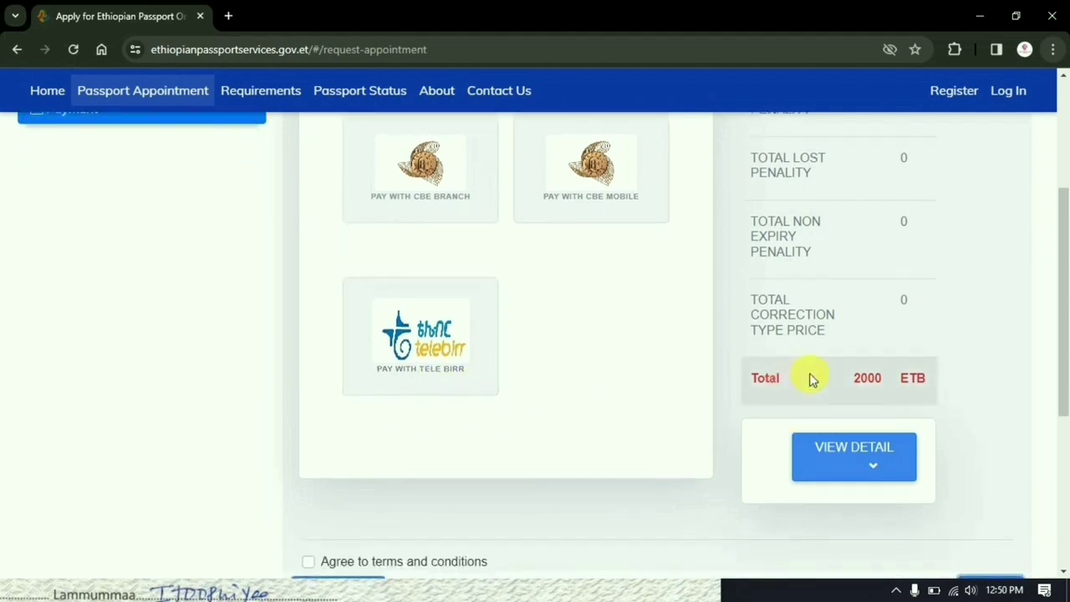
pyautogui.scroll(-2, 705, 377)
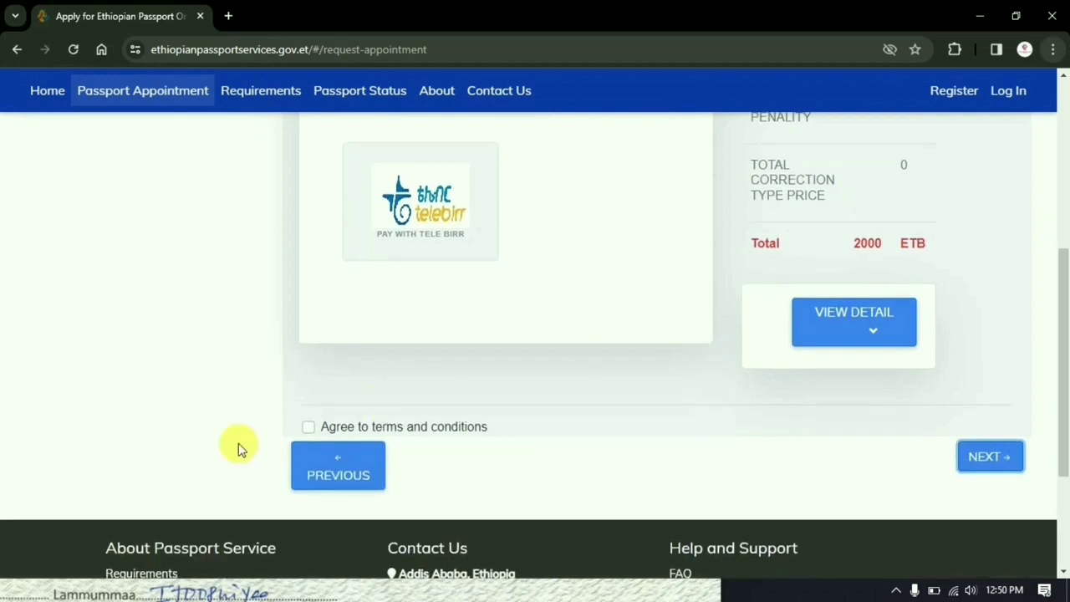
pyautogui.scroll(2, 435, 251)
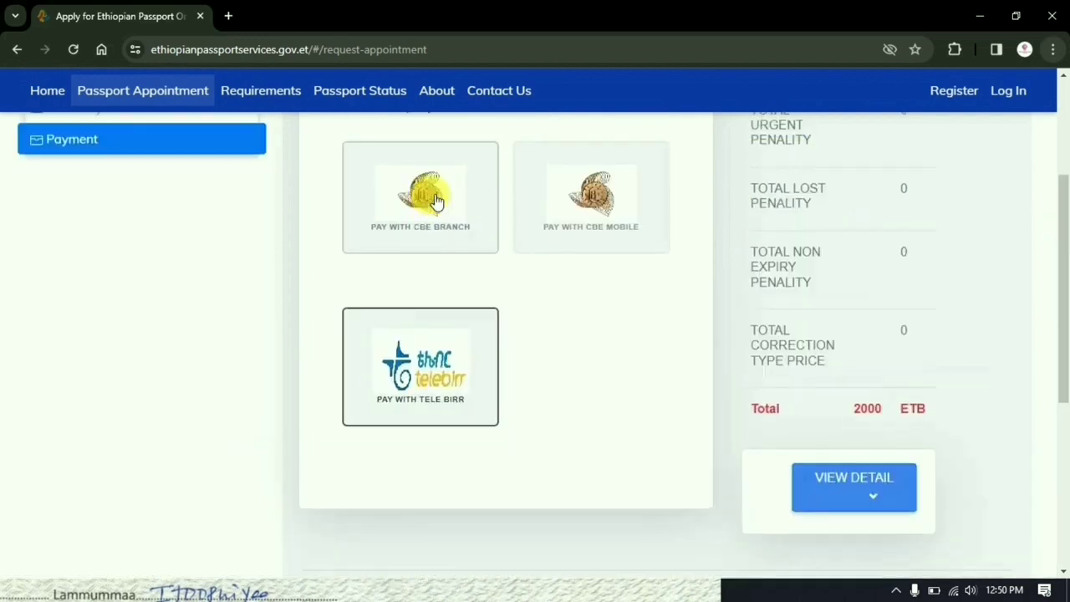
pyautogui.click(597, 179)
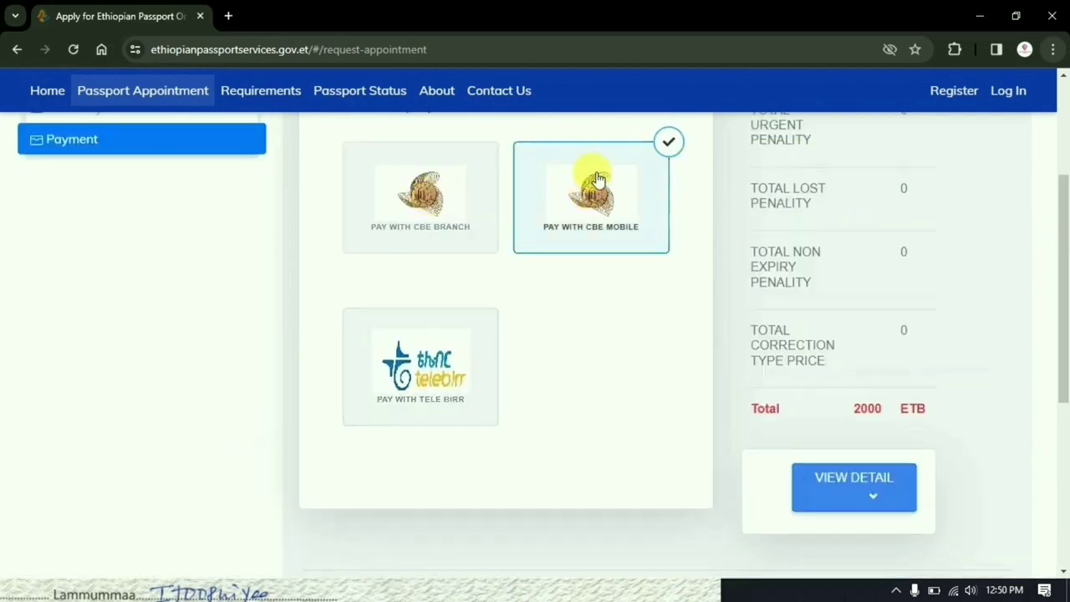
pyautogui.scroll(-3, 597, 359)
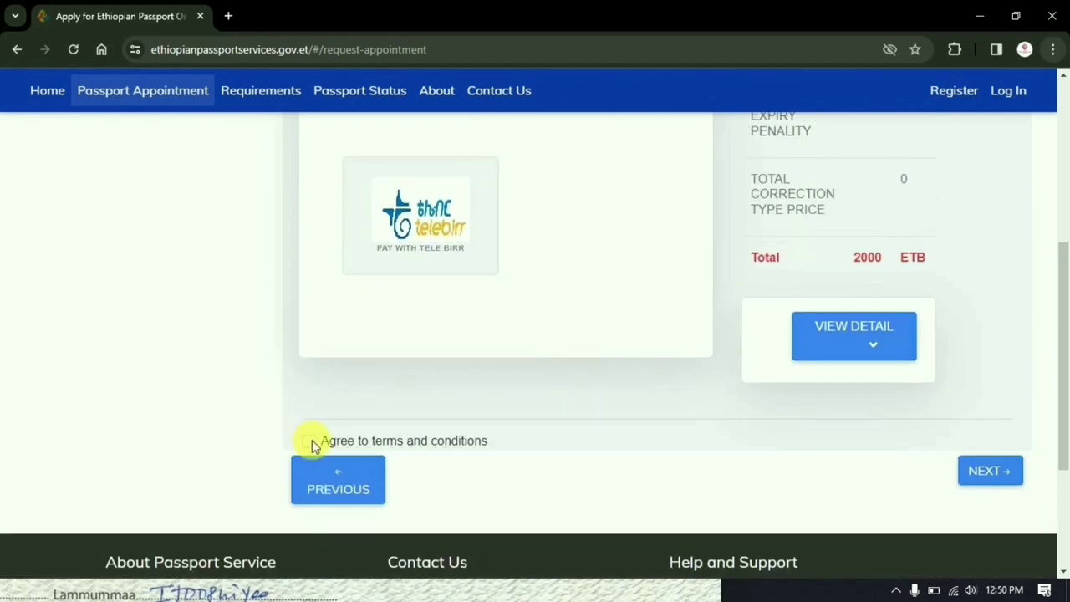